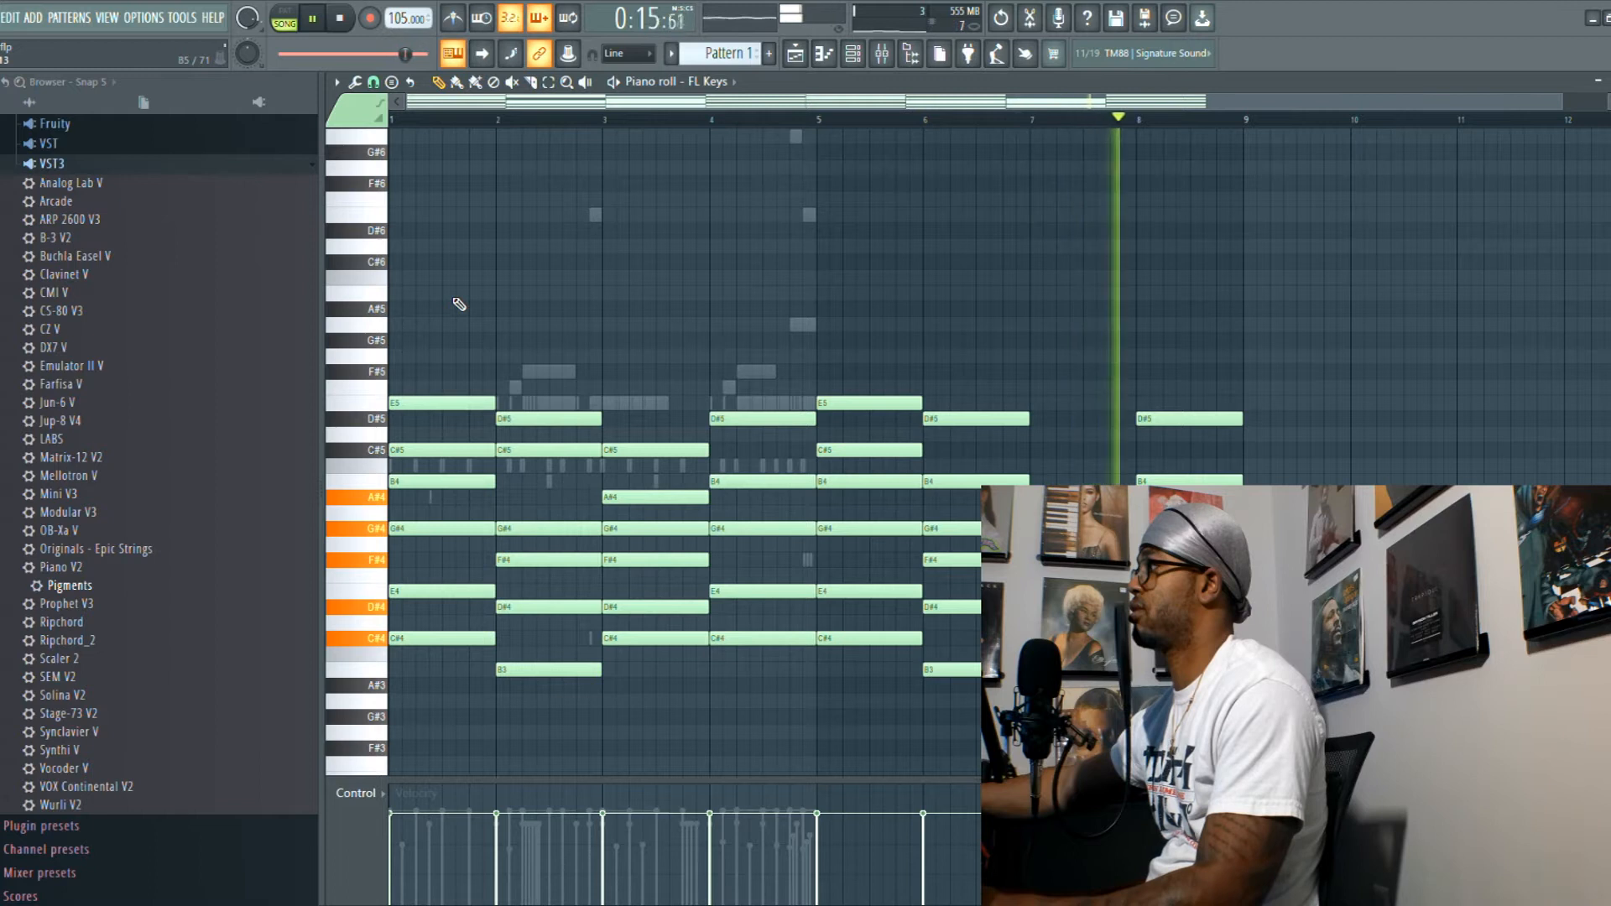
- Open the EffectRack on mixer Insert 1 and audition the loop with its Analog Chorus preset
{"action": "key", "text": "space"}
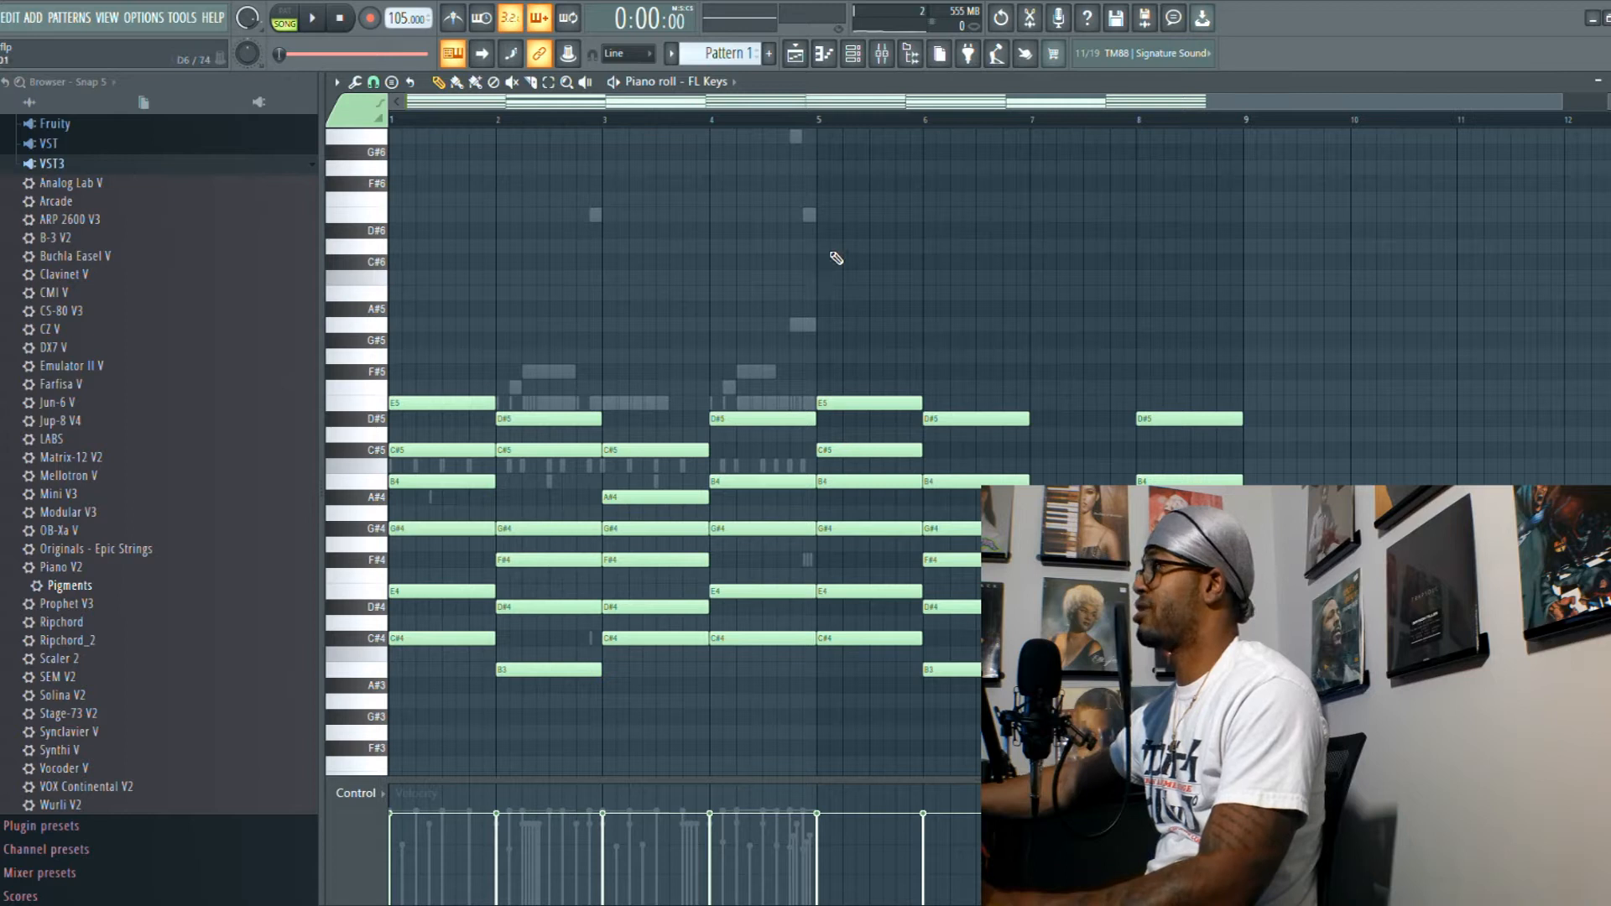
{"action": "left_click", "coordinate": [881, 53]}
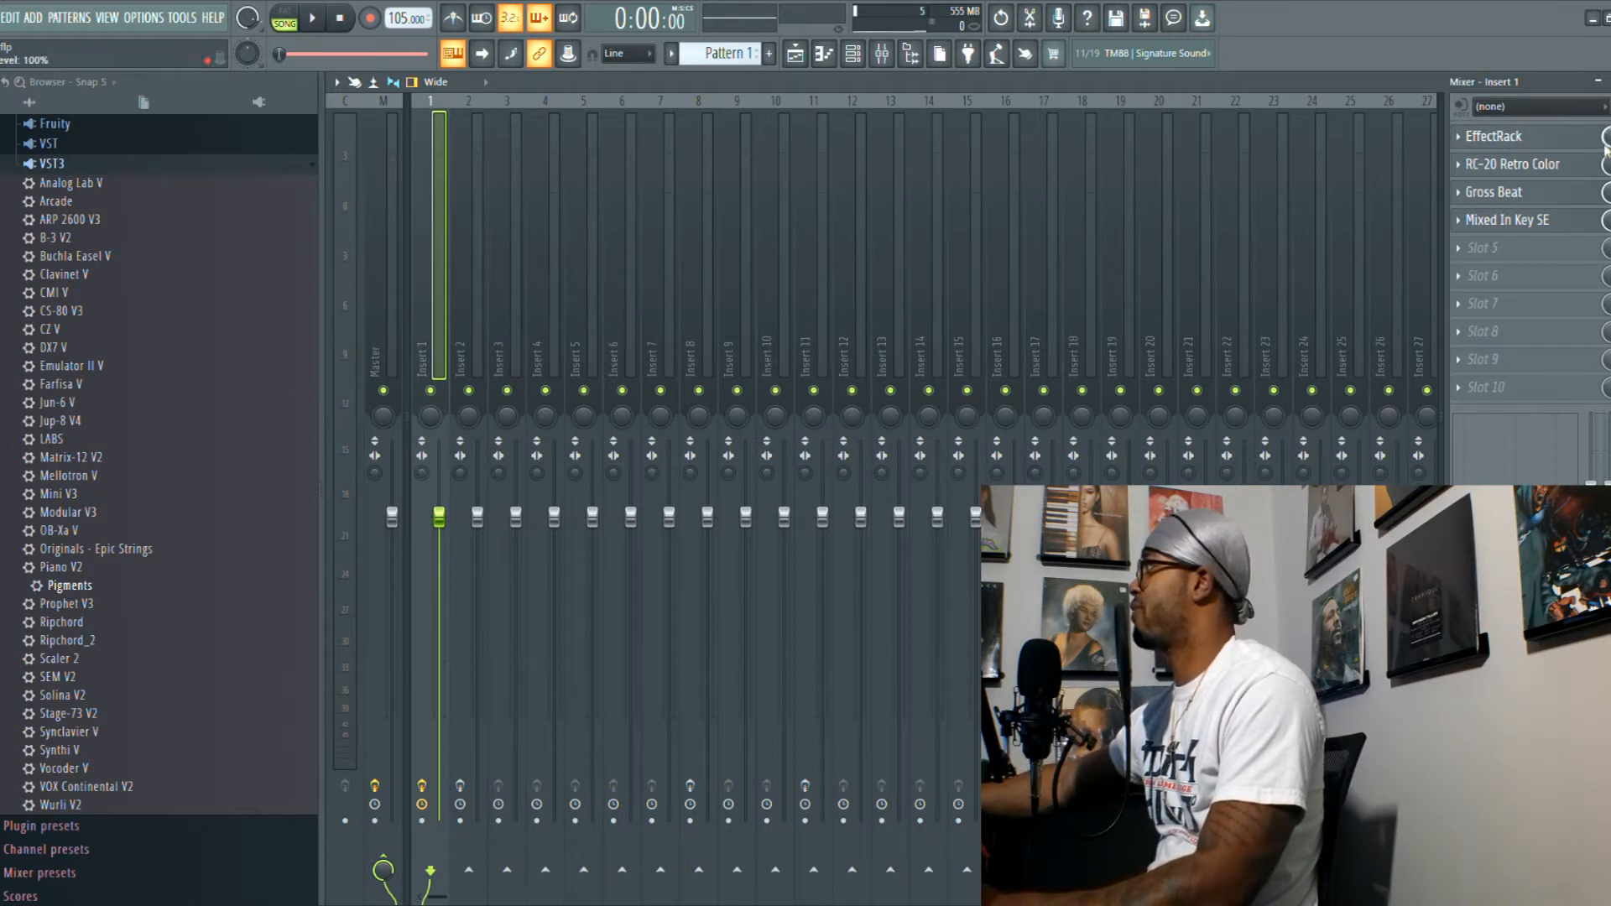
{"action": "left_click", "coordinate": [1561, 138]}
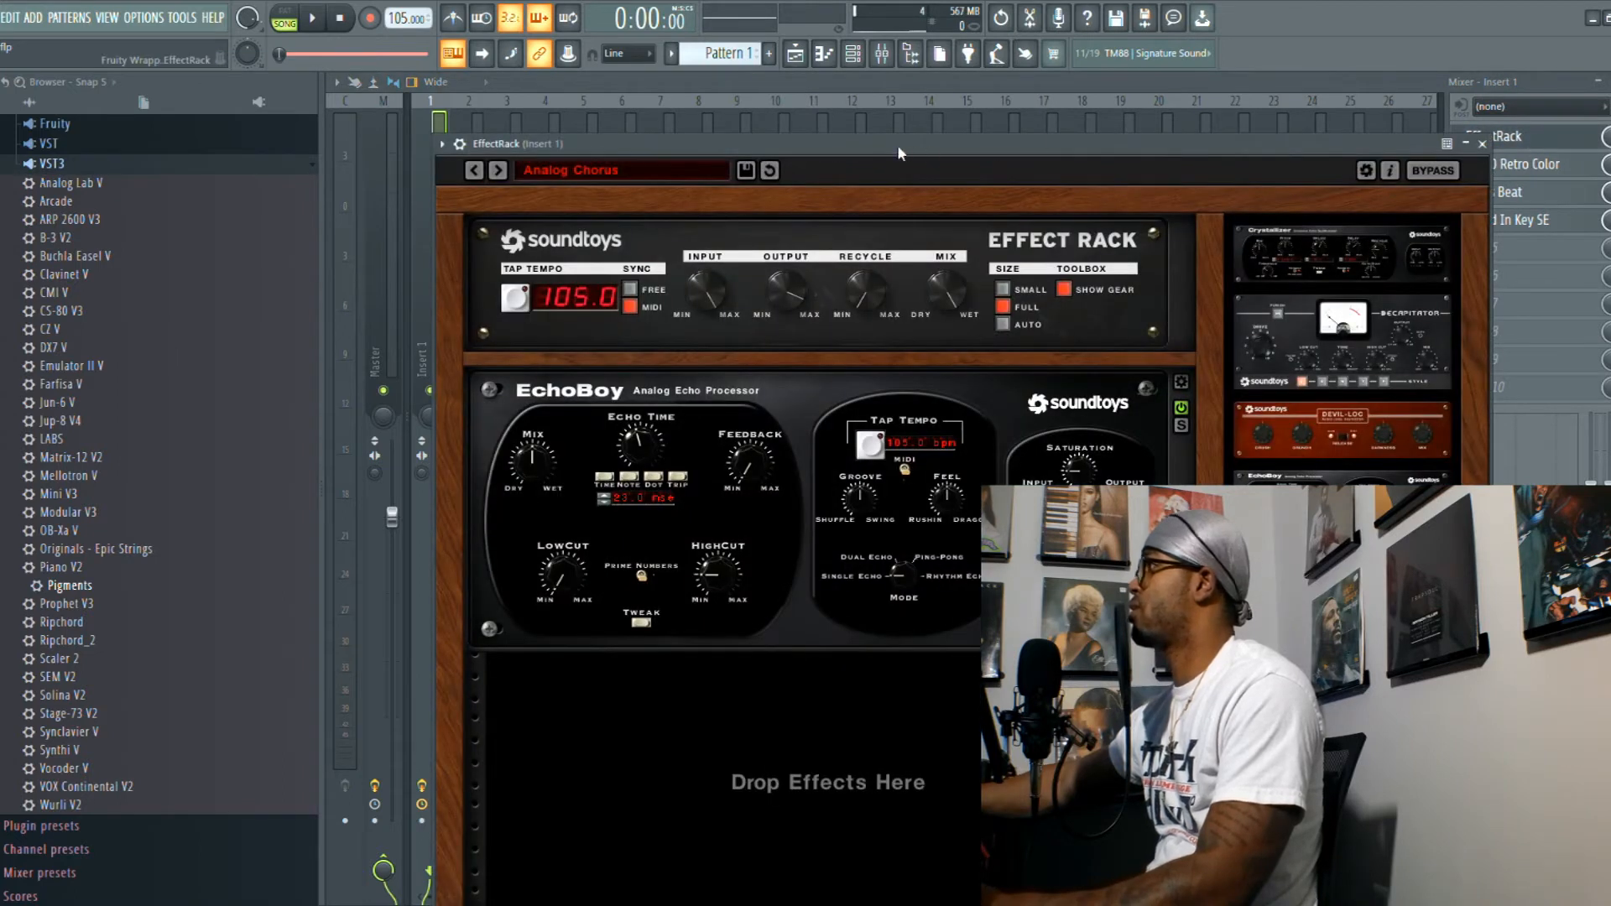
{"action": "key", "text": "space"}
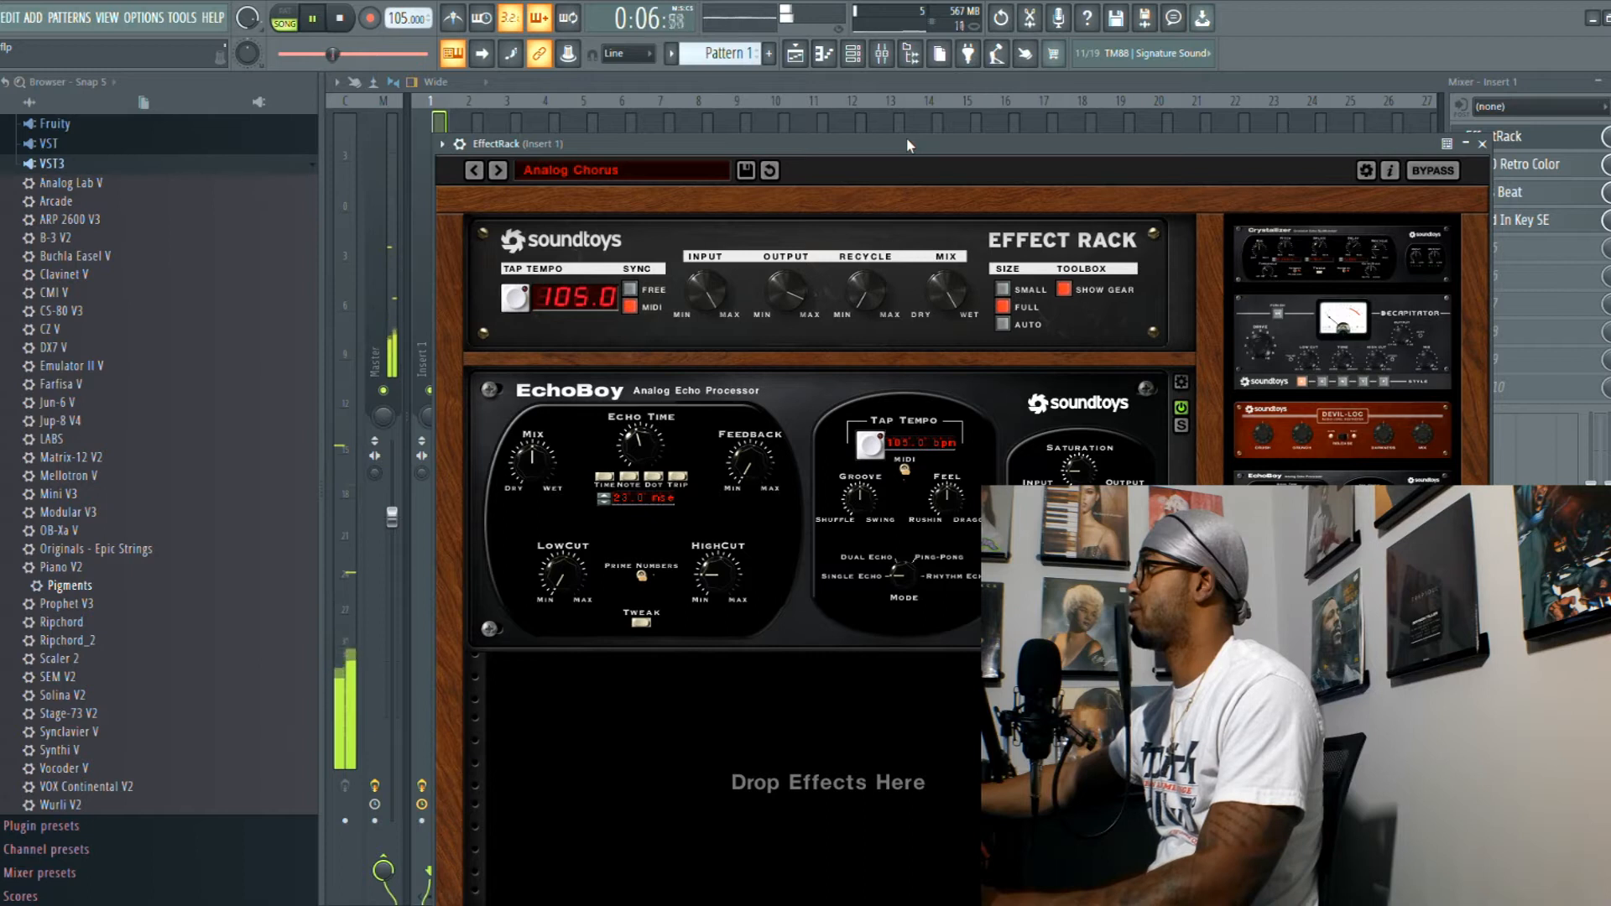
{"action": "key", "text": "space"}
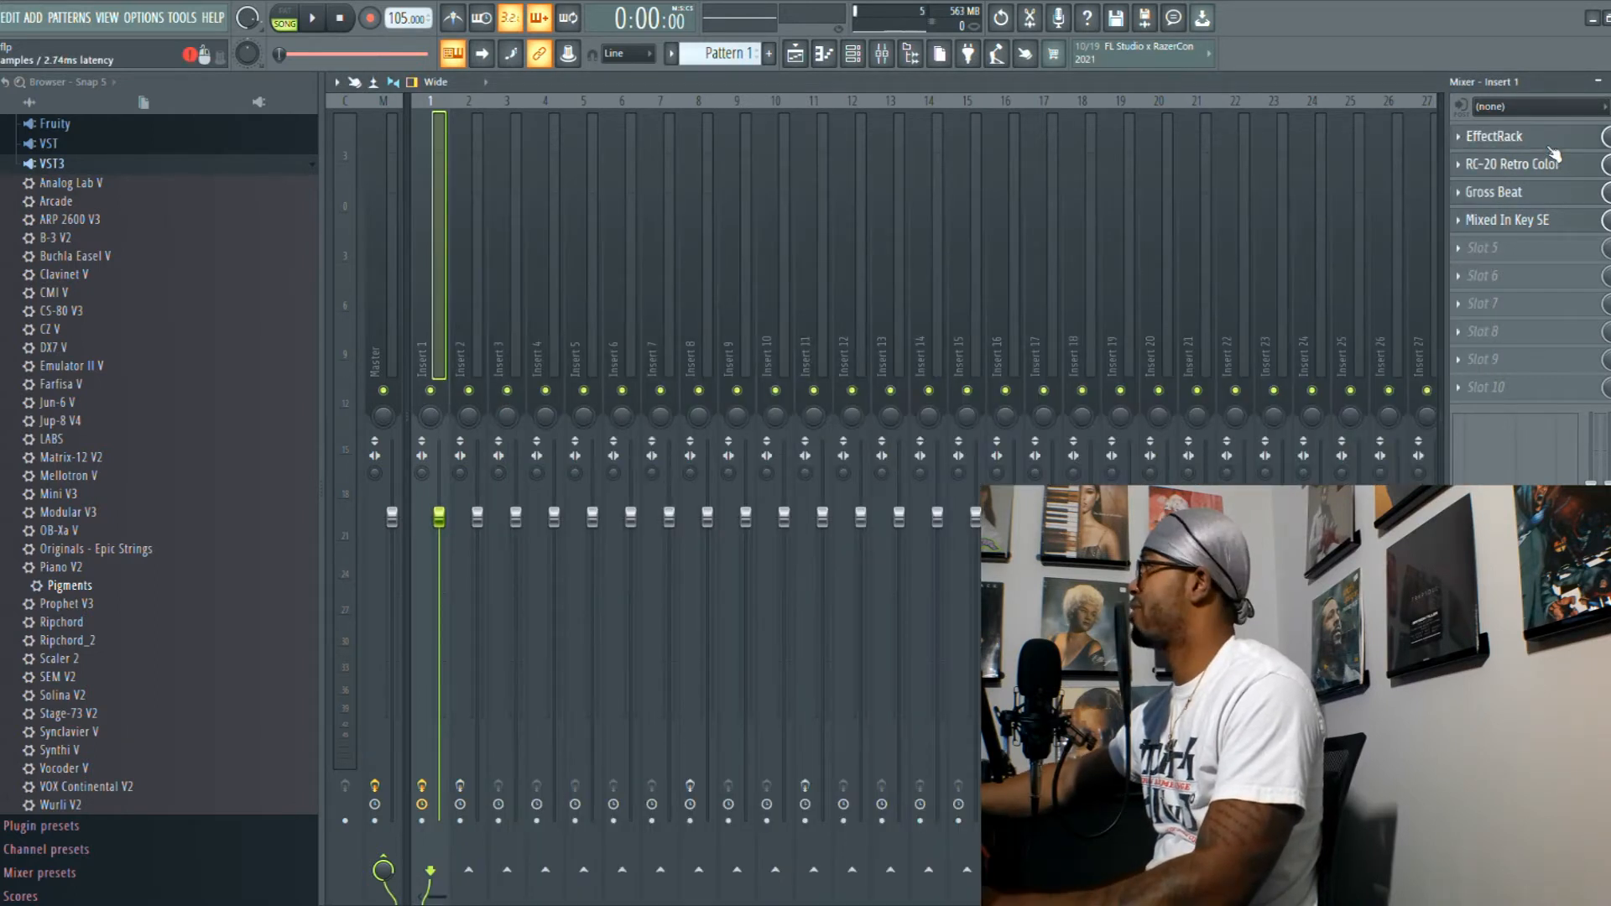
- Open RC-20 Retro Color on Insert 1, audition the loop with the Vinyl 2 preset, and close the plugin
{"action": "left_click", "coordinate": [1548, 166]}
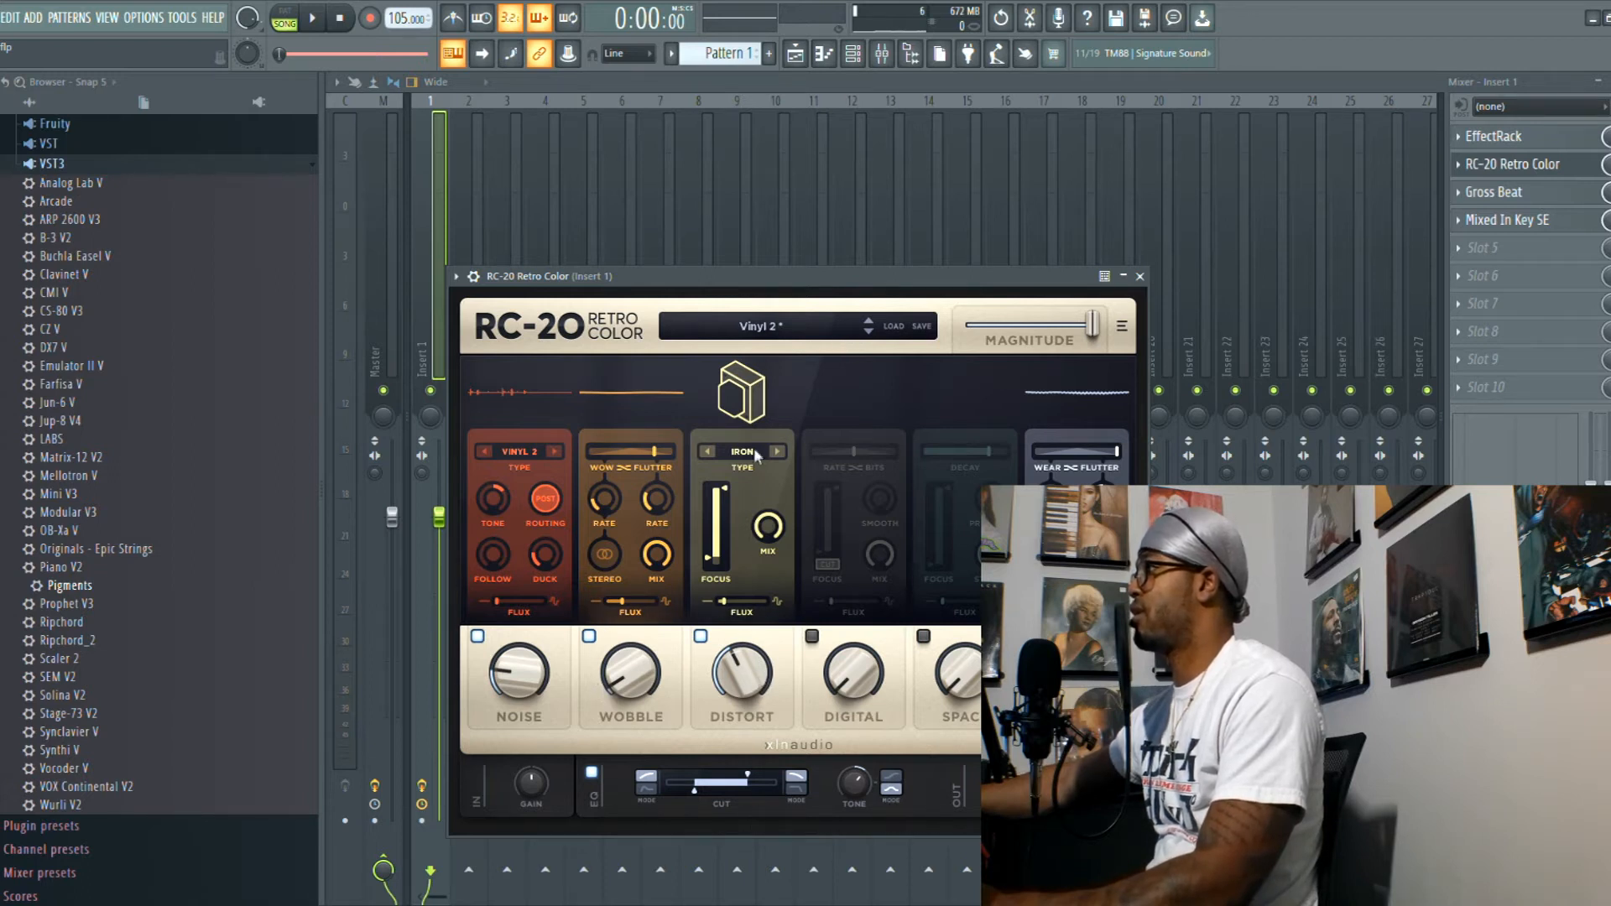
{"action": "key", "text": "space"}
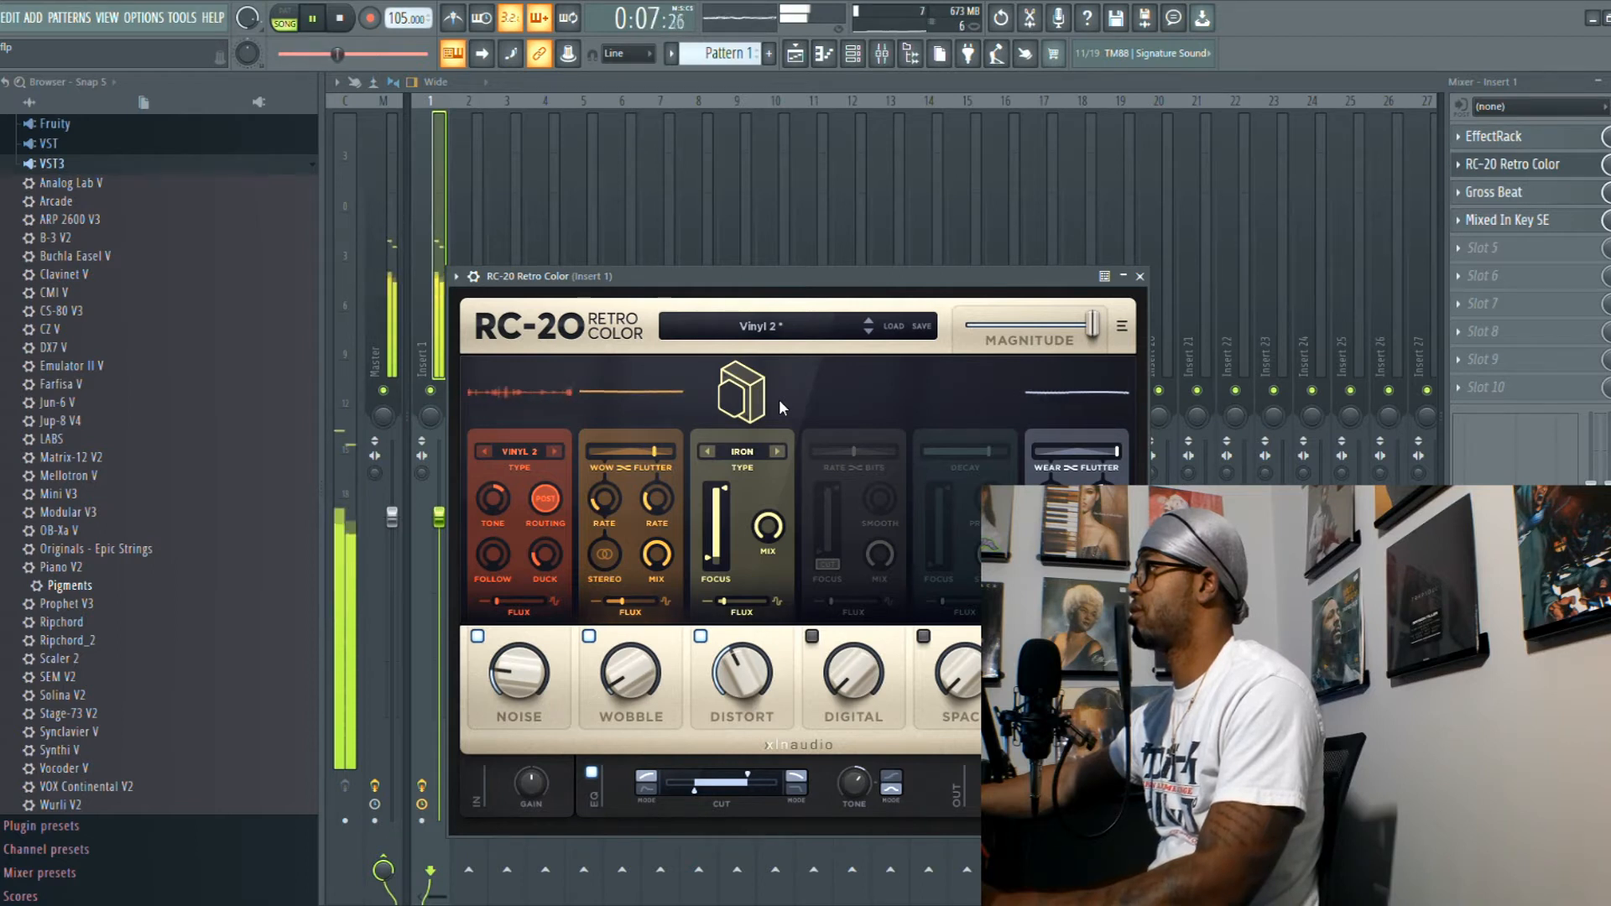
{"action": "key", "text": "space"}
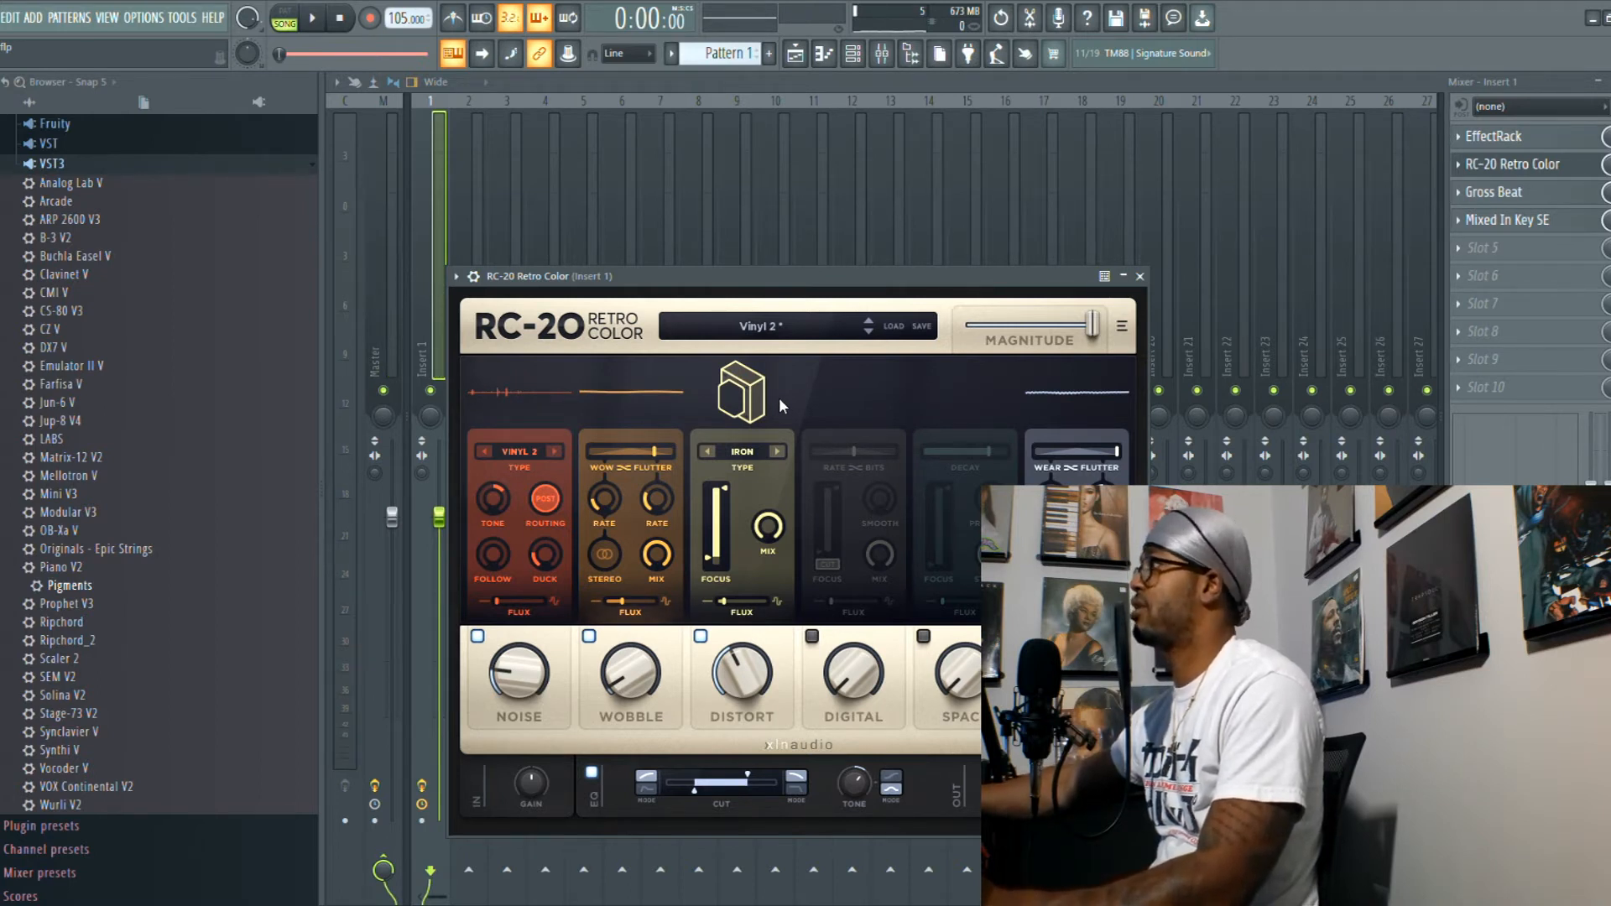
{"action": "key", "text": "Escape"}
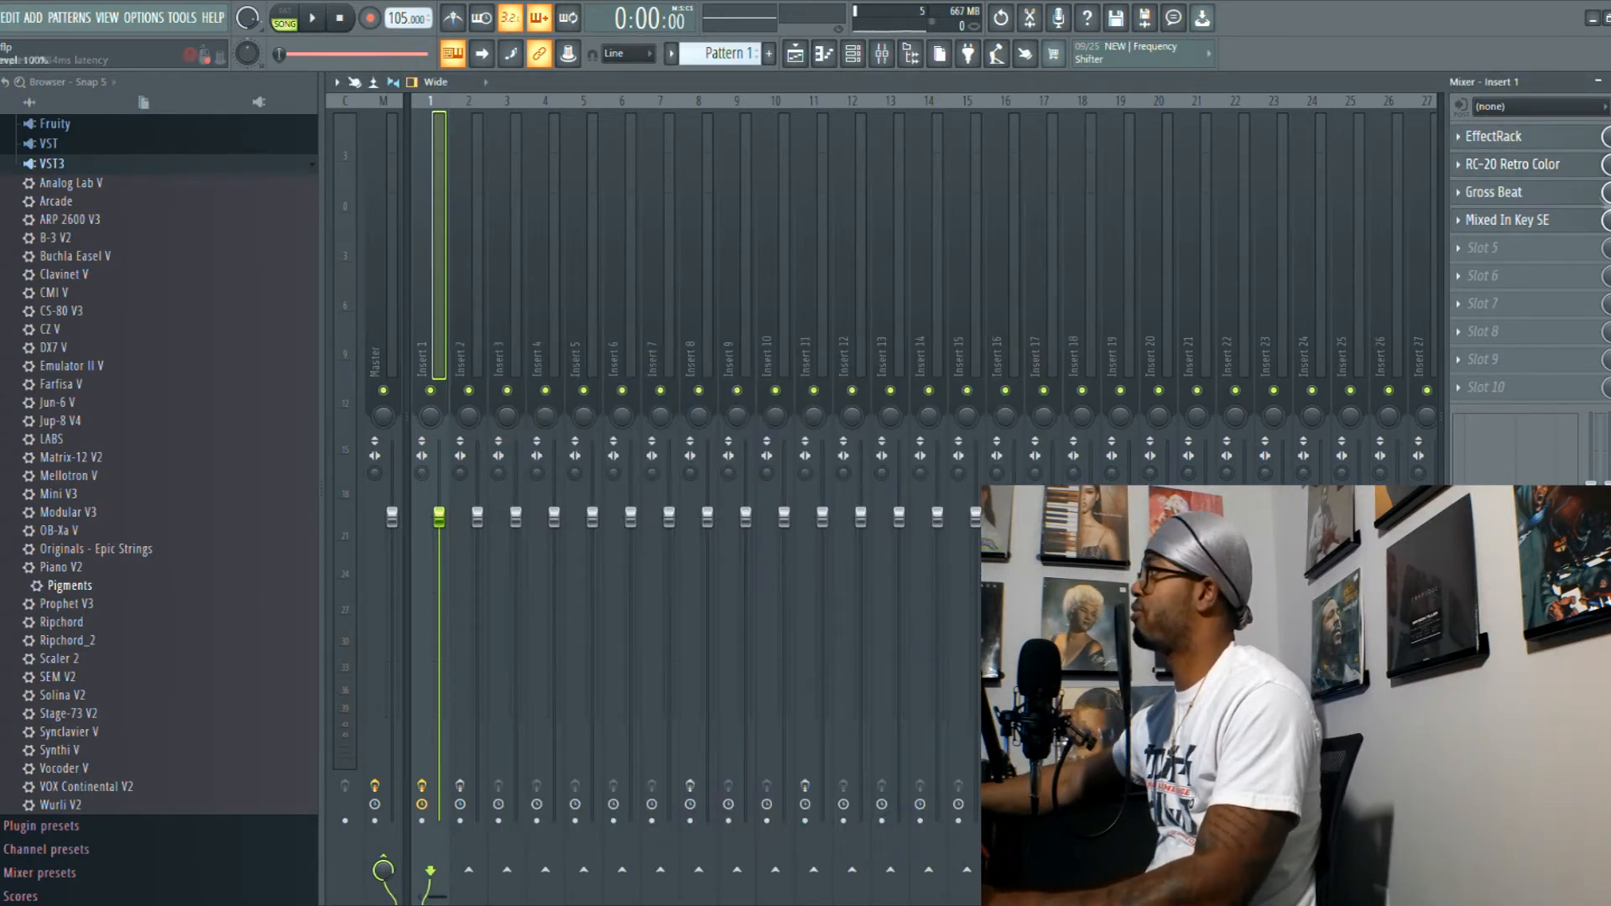
- Open Gross Beat on Insert 1, audition the Sidechain volume setting, and close the plugin
{"action": "left_click", "coordinate": [1529, 192]}
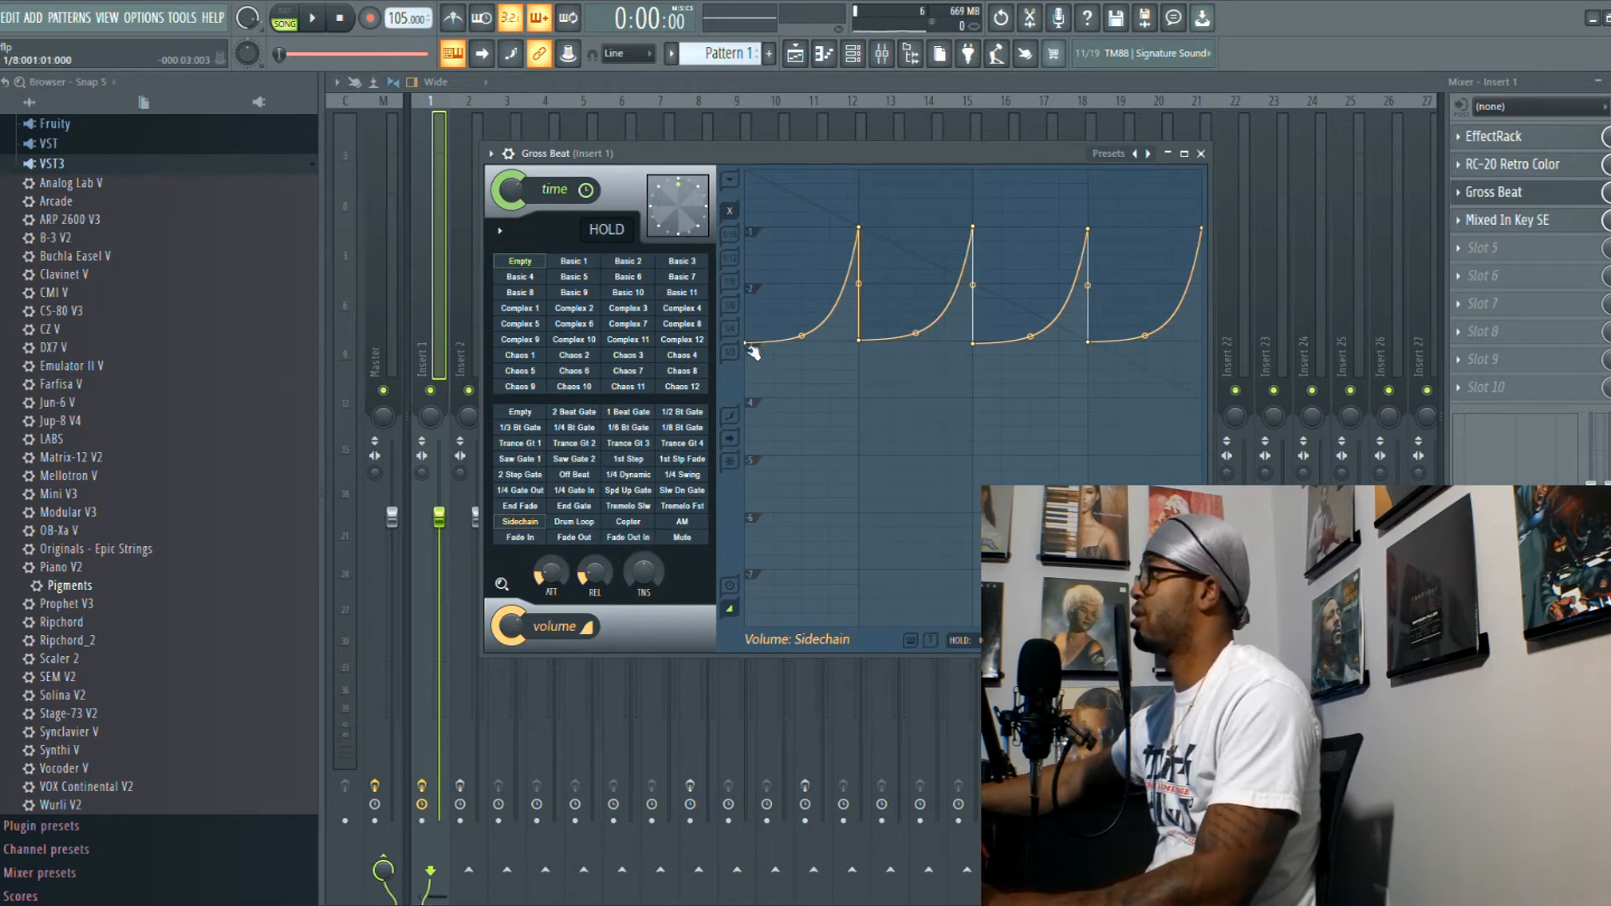
{"action": "key", "text": "space"}
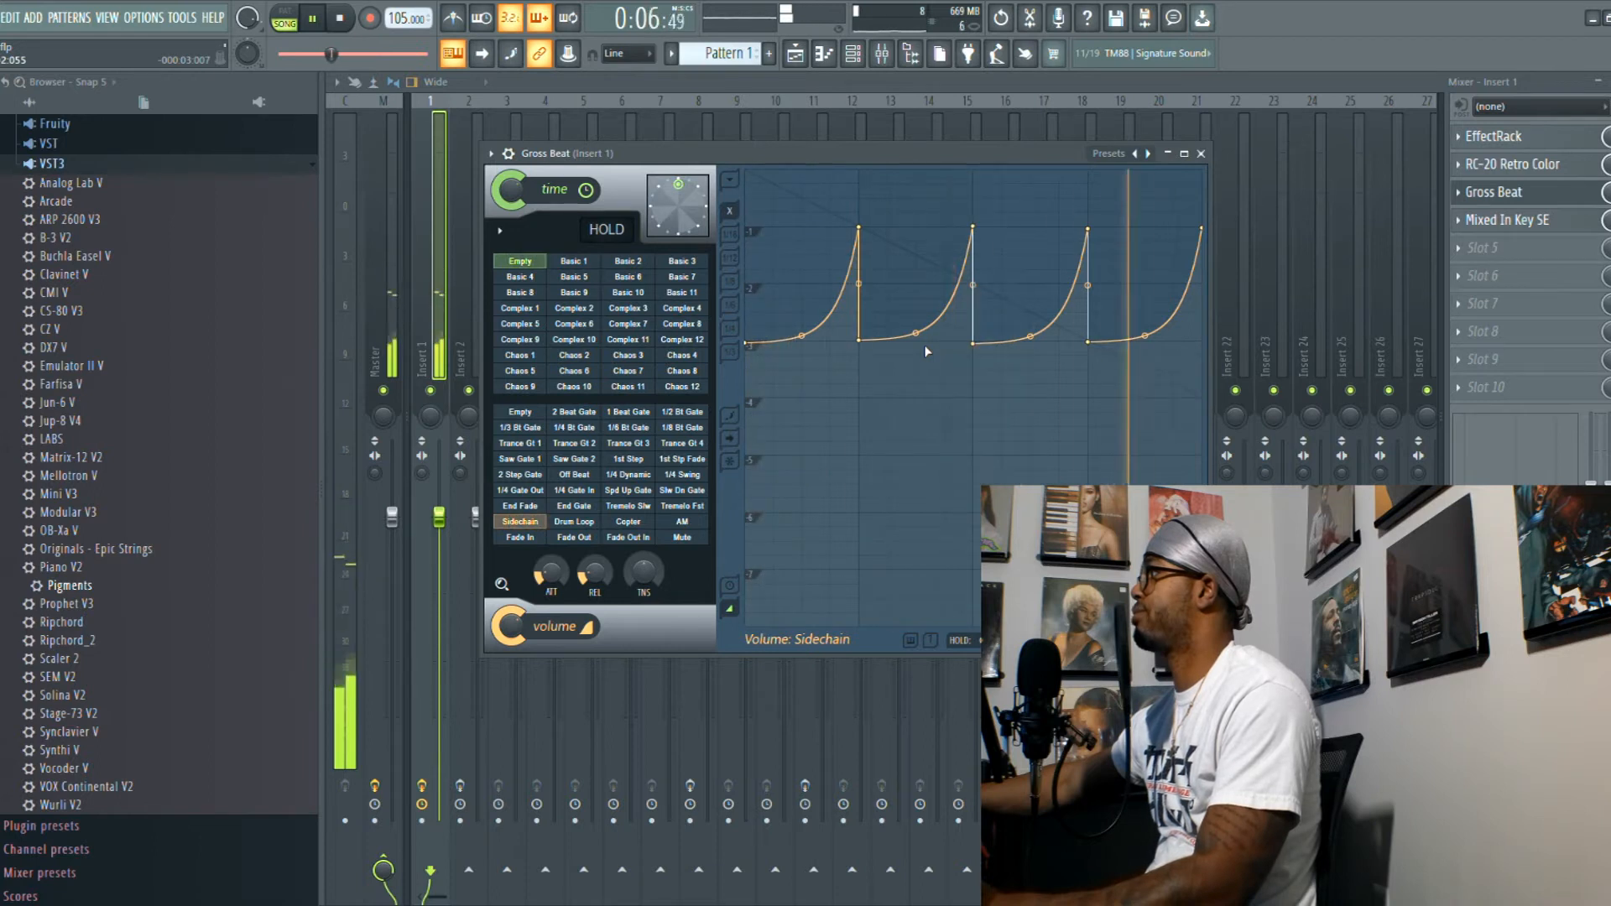
{"action": "key", "text": "space"}
{"action": "left_click", "coordinate": [1202, 154]}
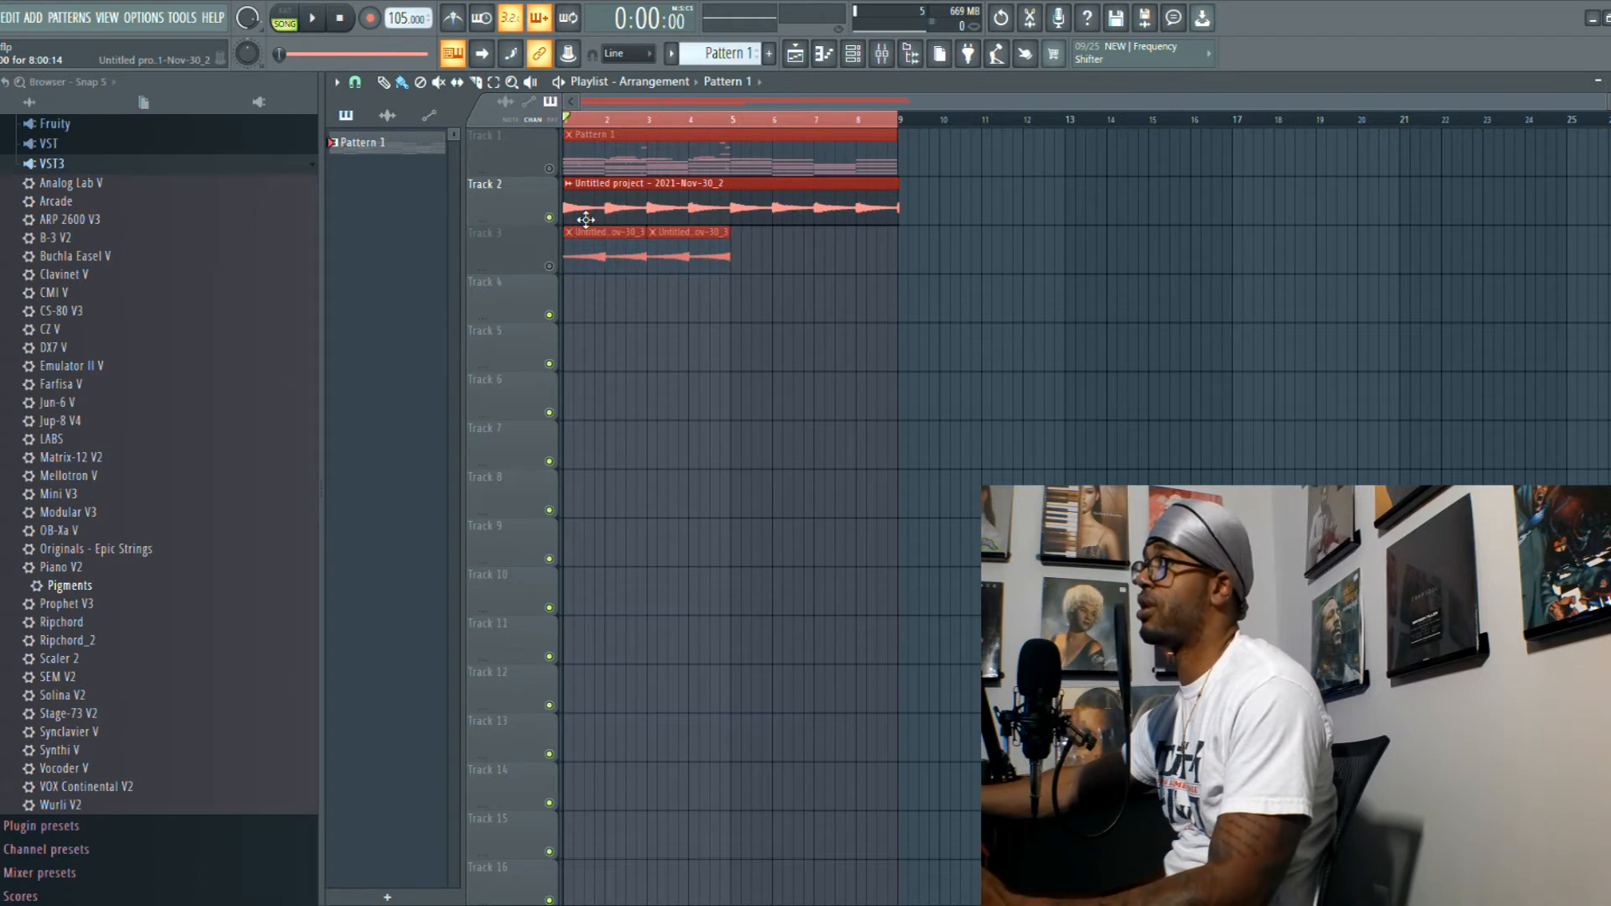
- Unmute Track 3 and mute Track 2 in the playlist, and play back the Track 3 audio clips
{"action": "left_click", "coordinate": [549, 267]}
{"action": "left_click", "coordinate": [550, 218]}
{"action": "key", "text": "F6"}
{"action": "key", "text": "space"}
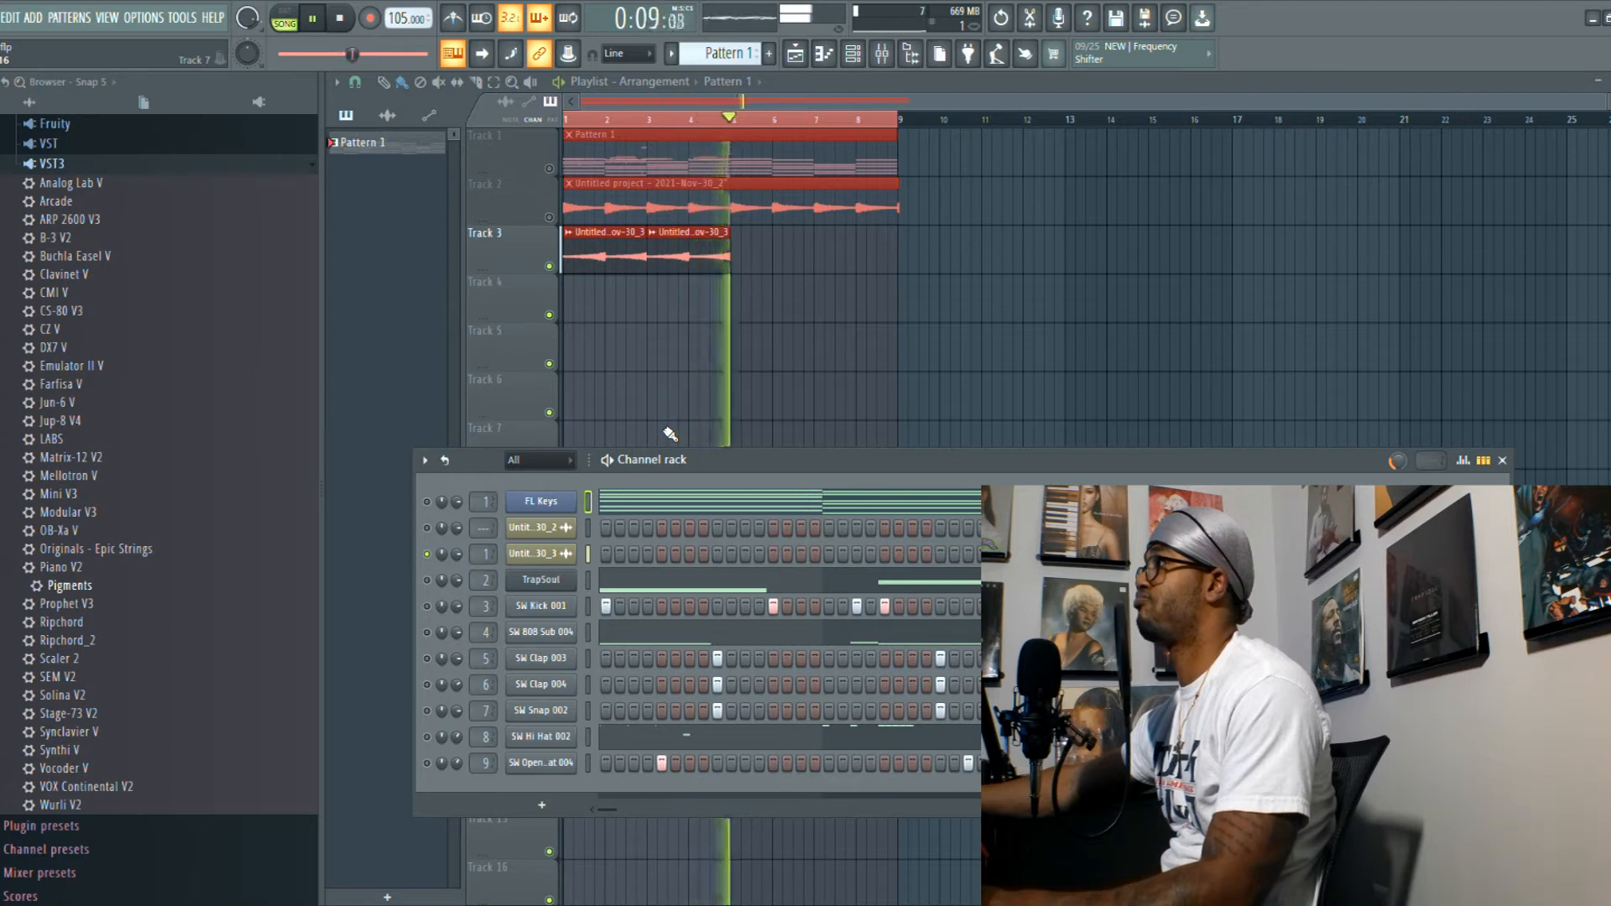
{"action": "key", "text": "space"}
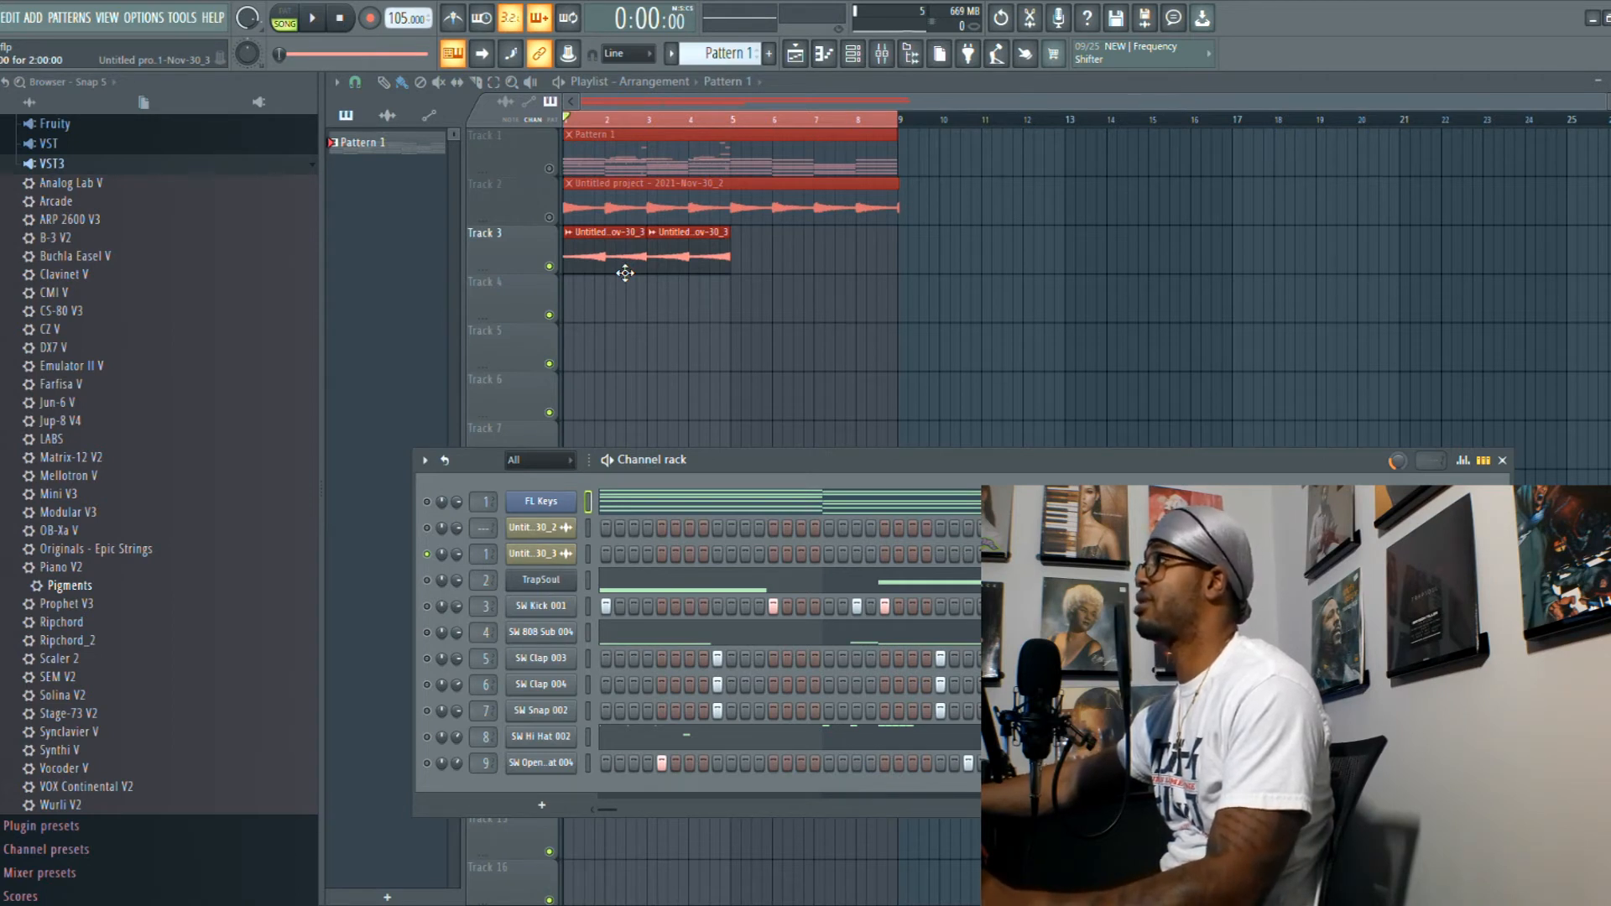
- Check the Reverse setting in the Track 3 audio clip's properties and play the clip back
{"action": "double_click", "coordinate": [626, 272]}
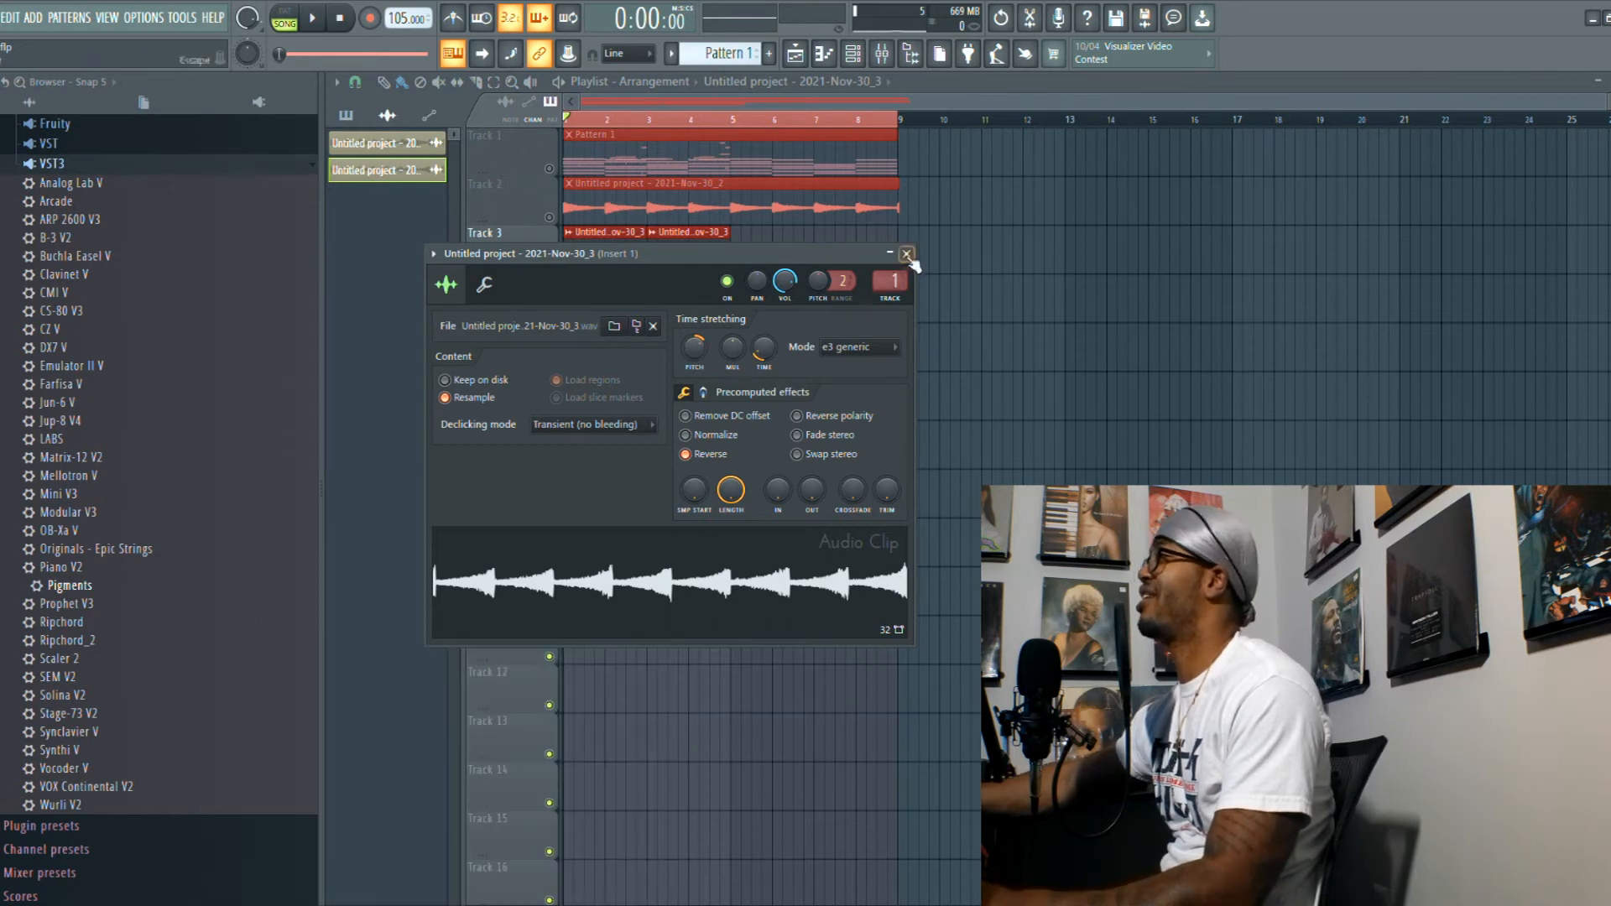
{"action": "left_click", "coordinate": [907, 254]}
{"action": "key", "text": "space"}
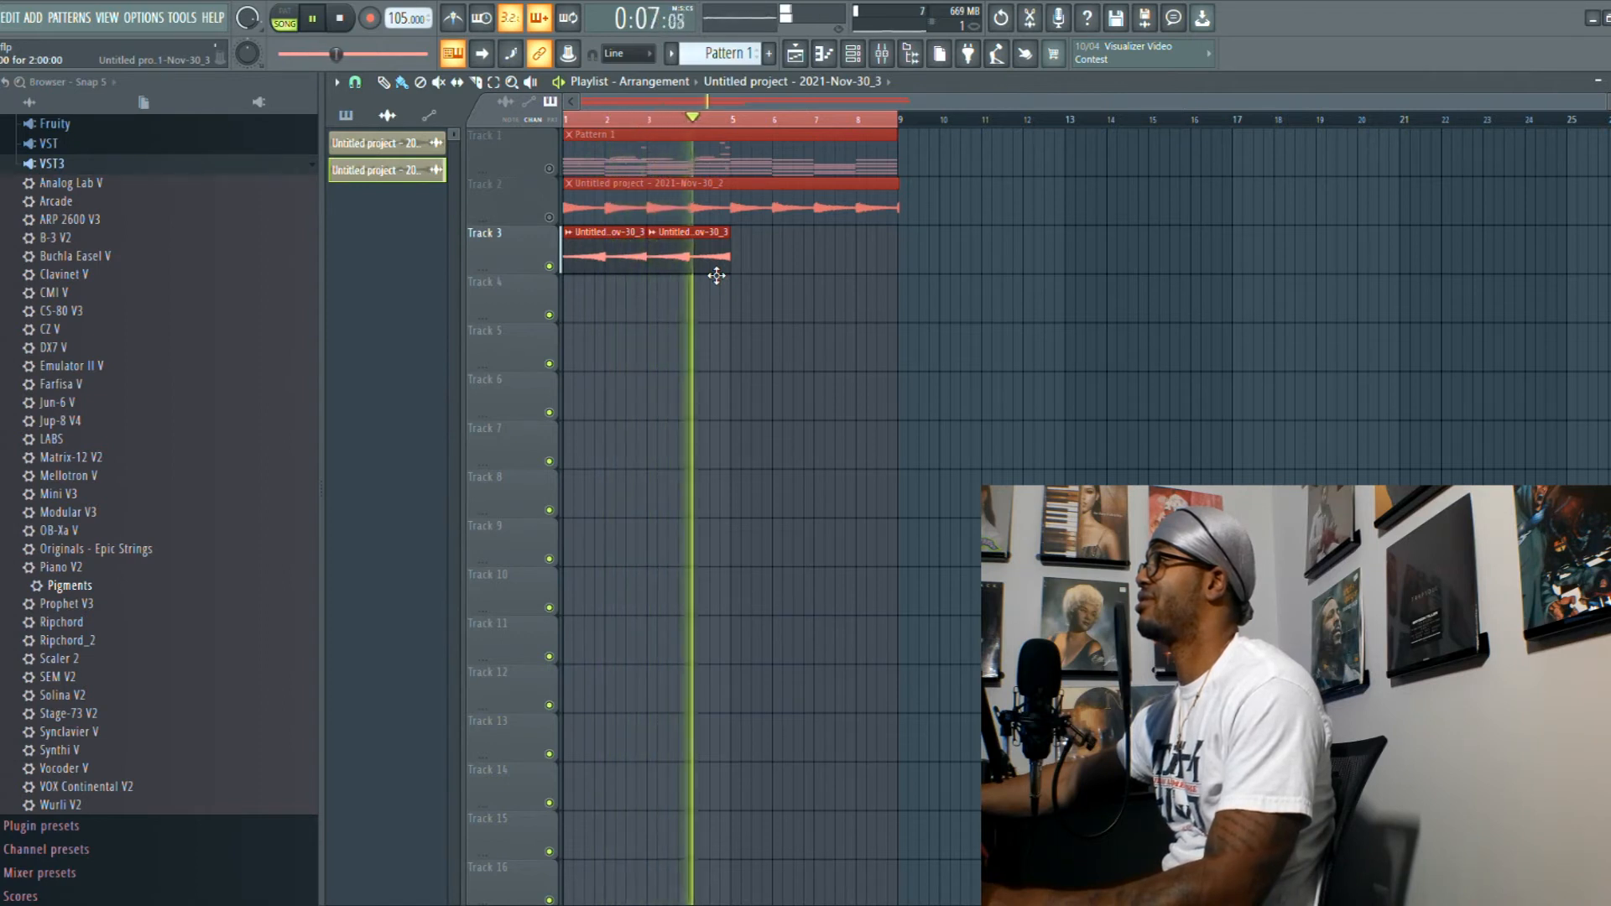
{"action": "key", "text": "space"}
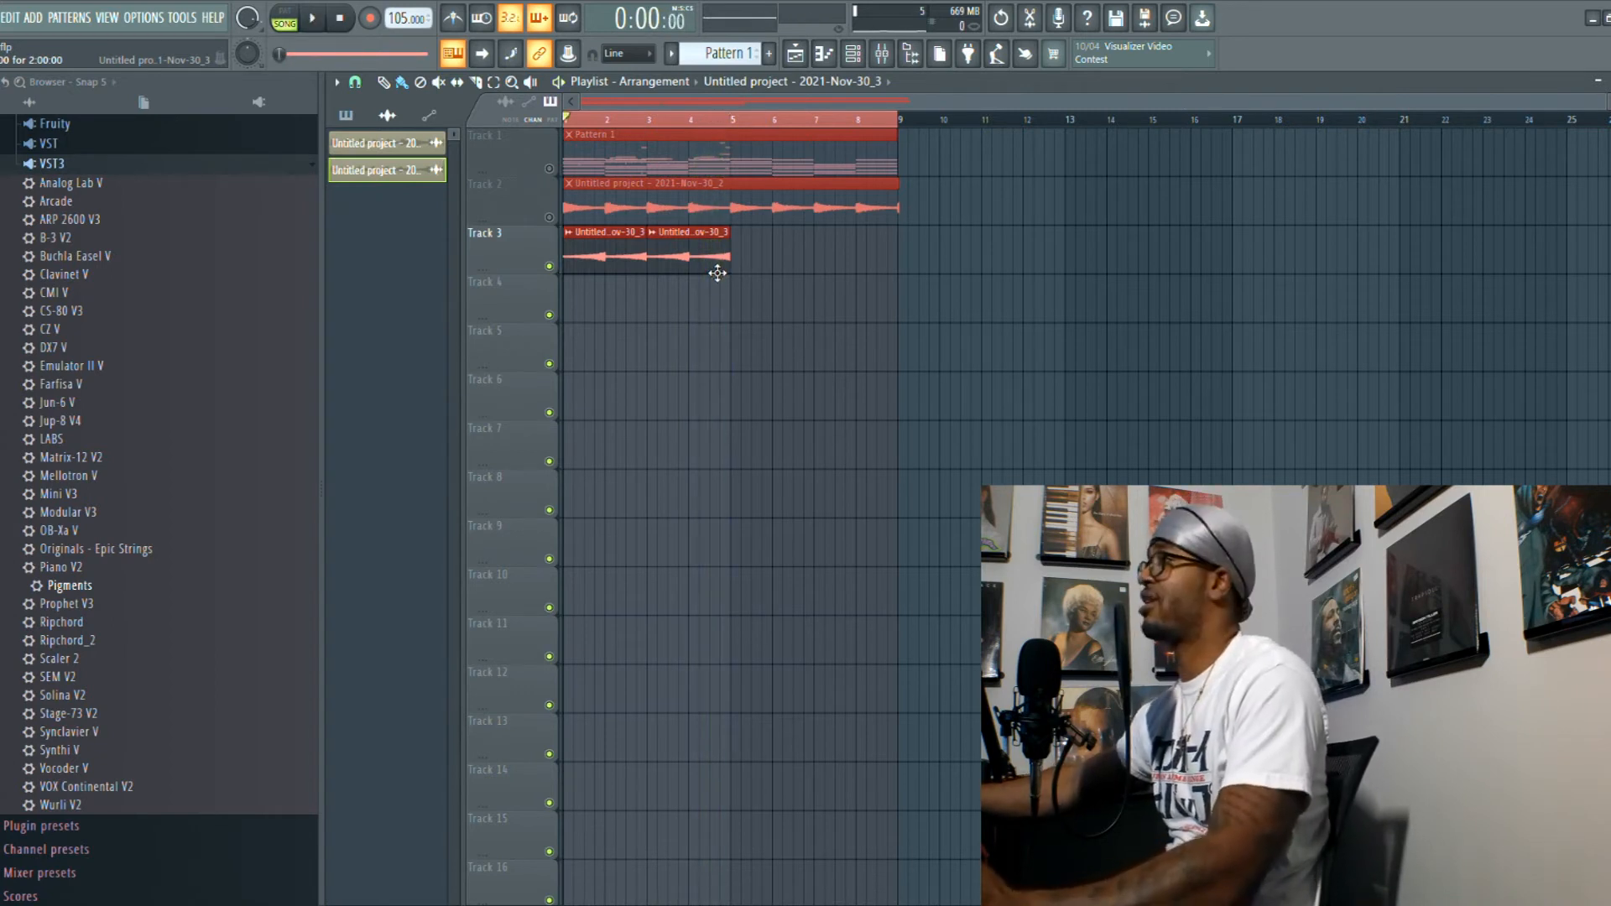
- Review the SW Hi Hat 002 notes in the piano roll and play the loop with the drum channels
{"action": "left_click", "coordinate": [852, 56]}
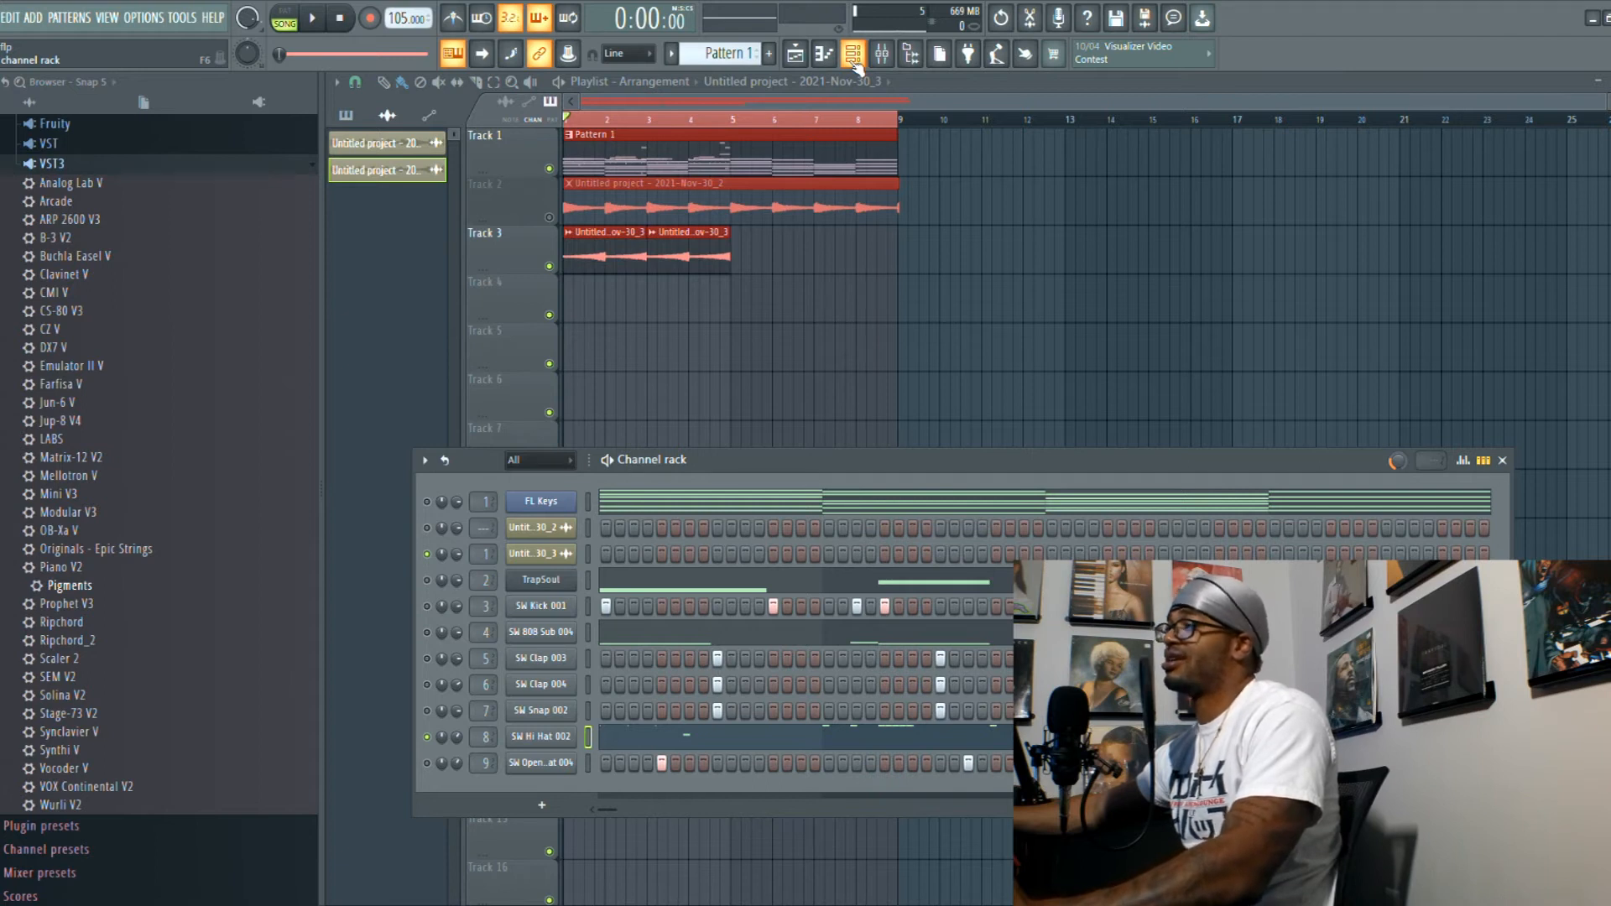
{"action": "key", "text": "F7"}
{"action": "key", "text": "space"}
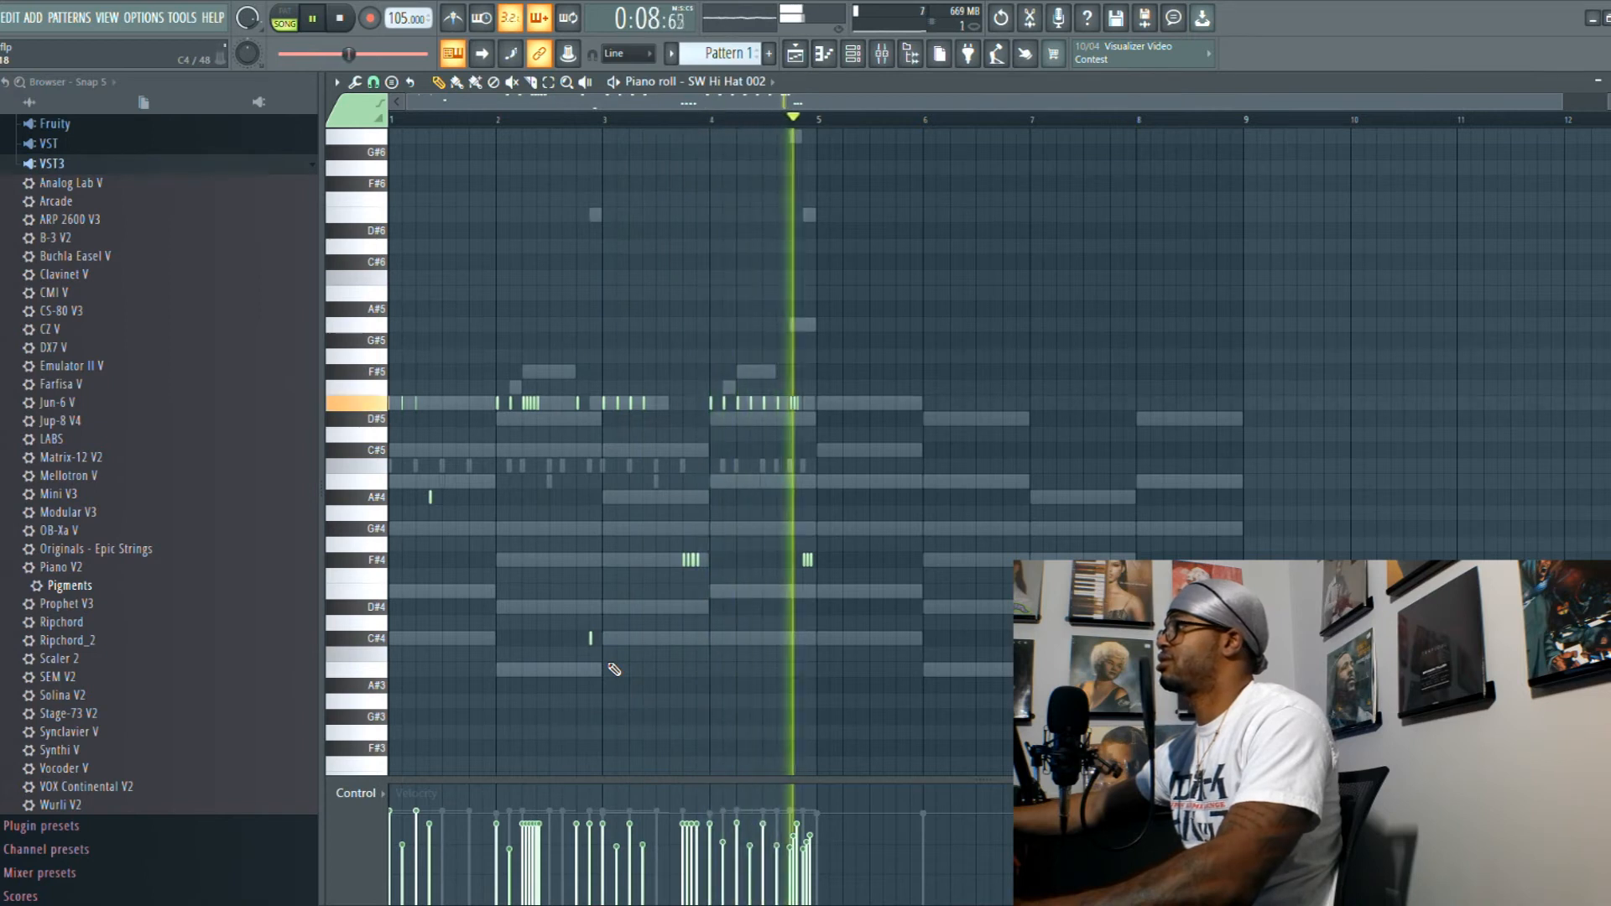
{"action": "key", "text": "space"}
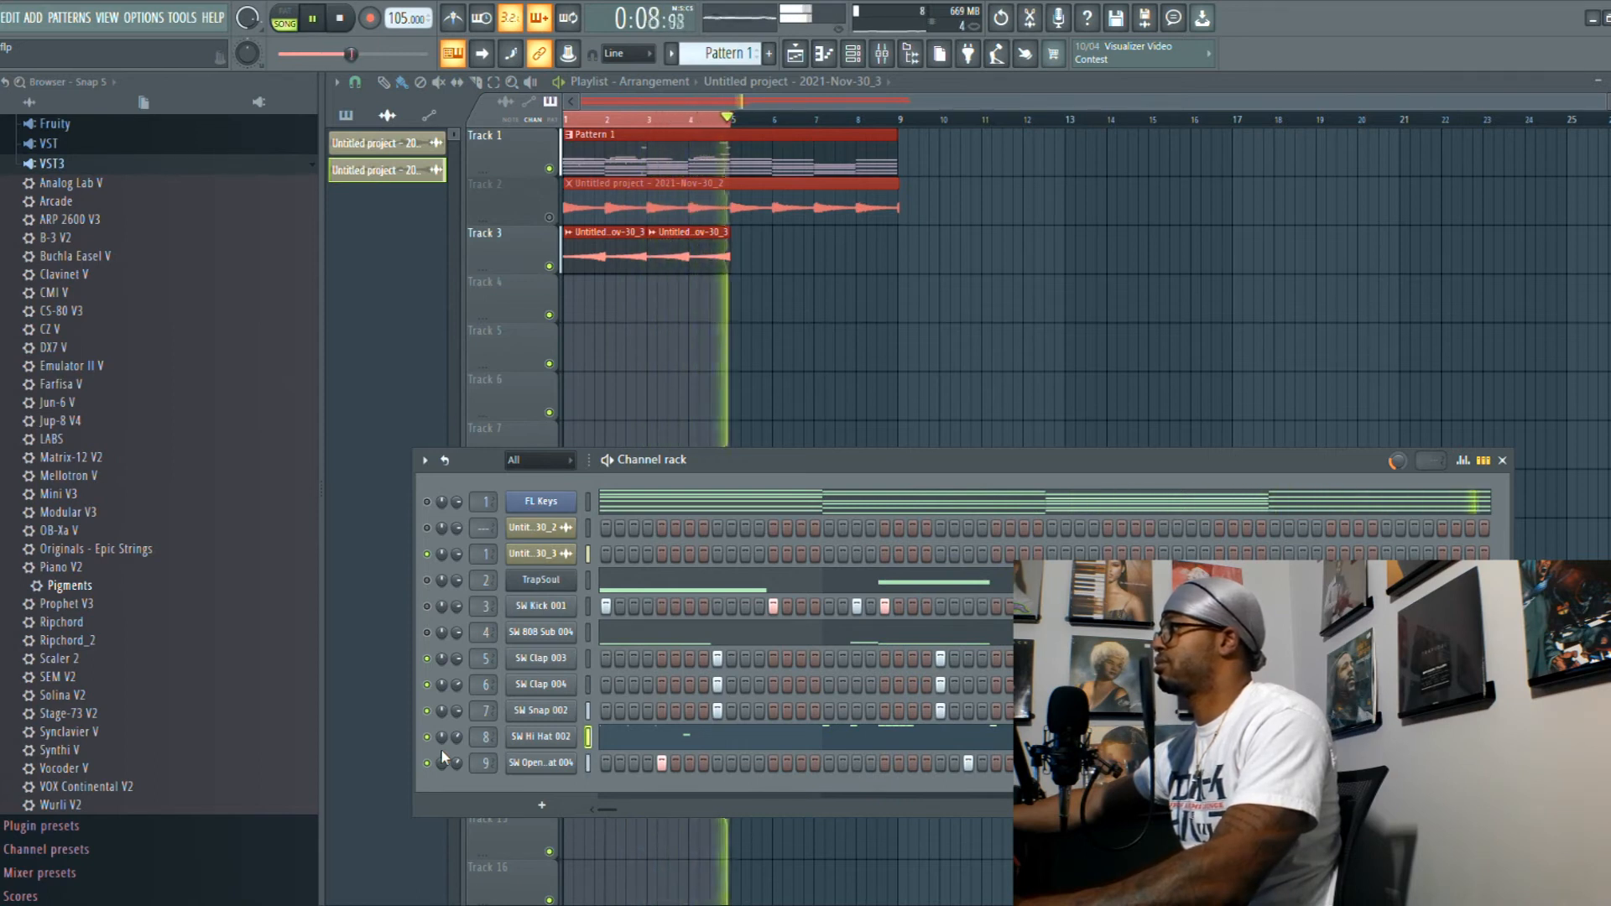
{"action": "key", "text": "space"}
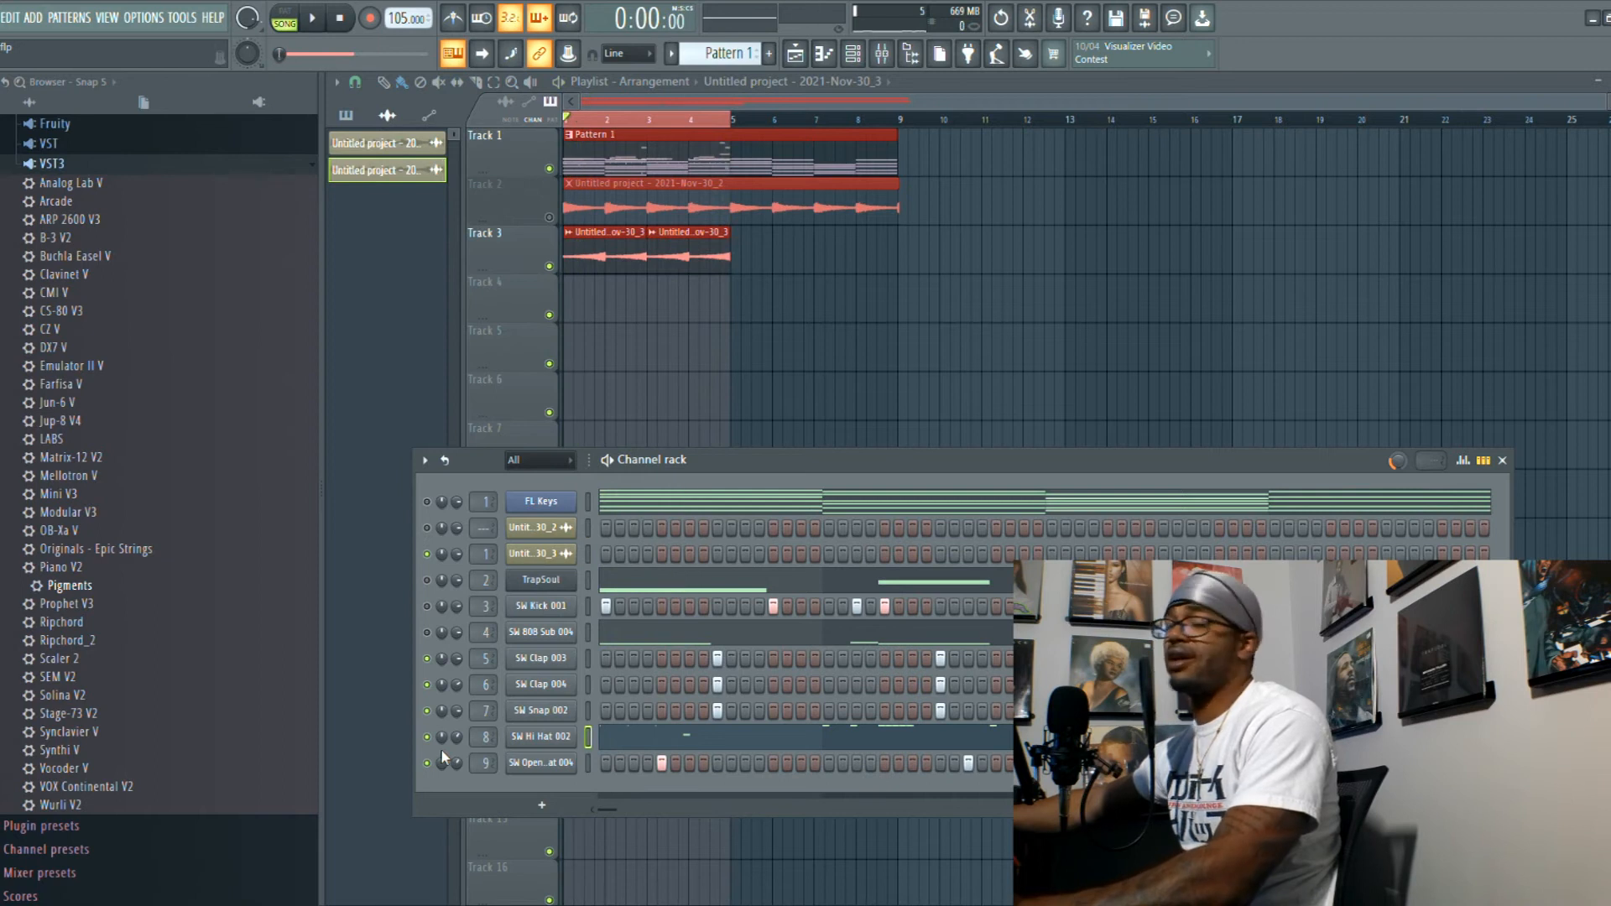
- Play the SW Kick 001 pattern in the piano roll repeatedly to compare different velocities for its notes
{"action": "key", "text": "space"}
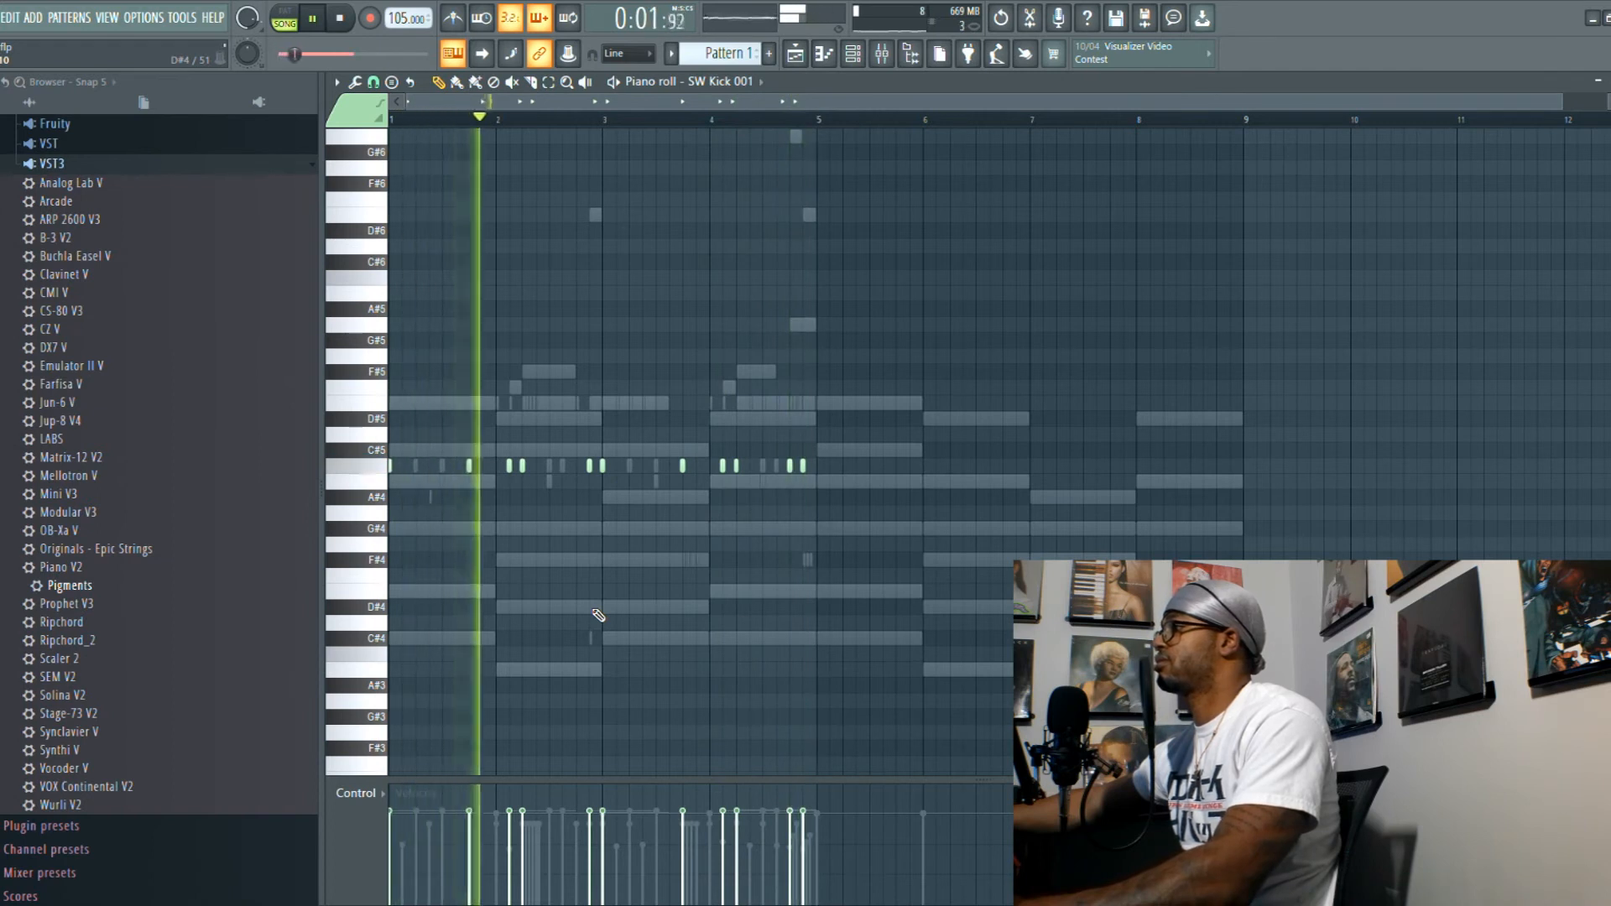
{"action": "key", "text": "space"}
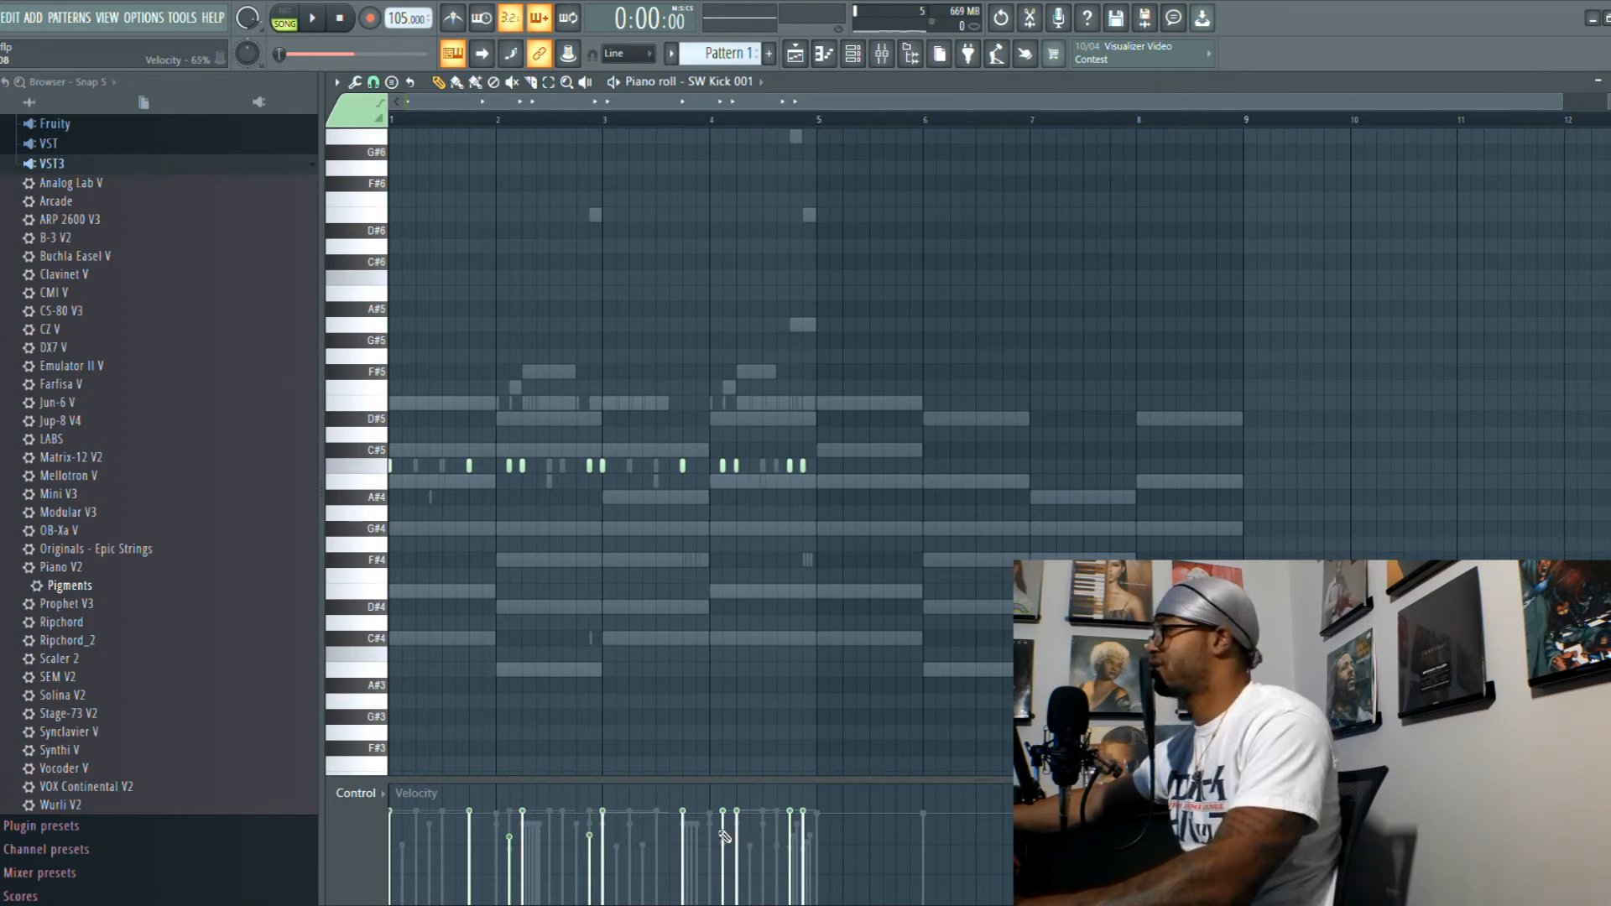
{"action": "key", "text": "space"}
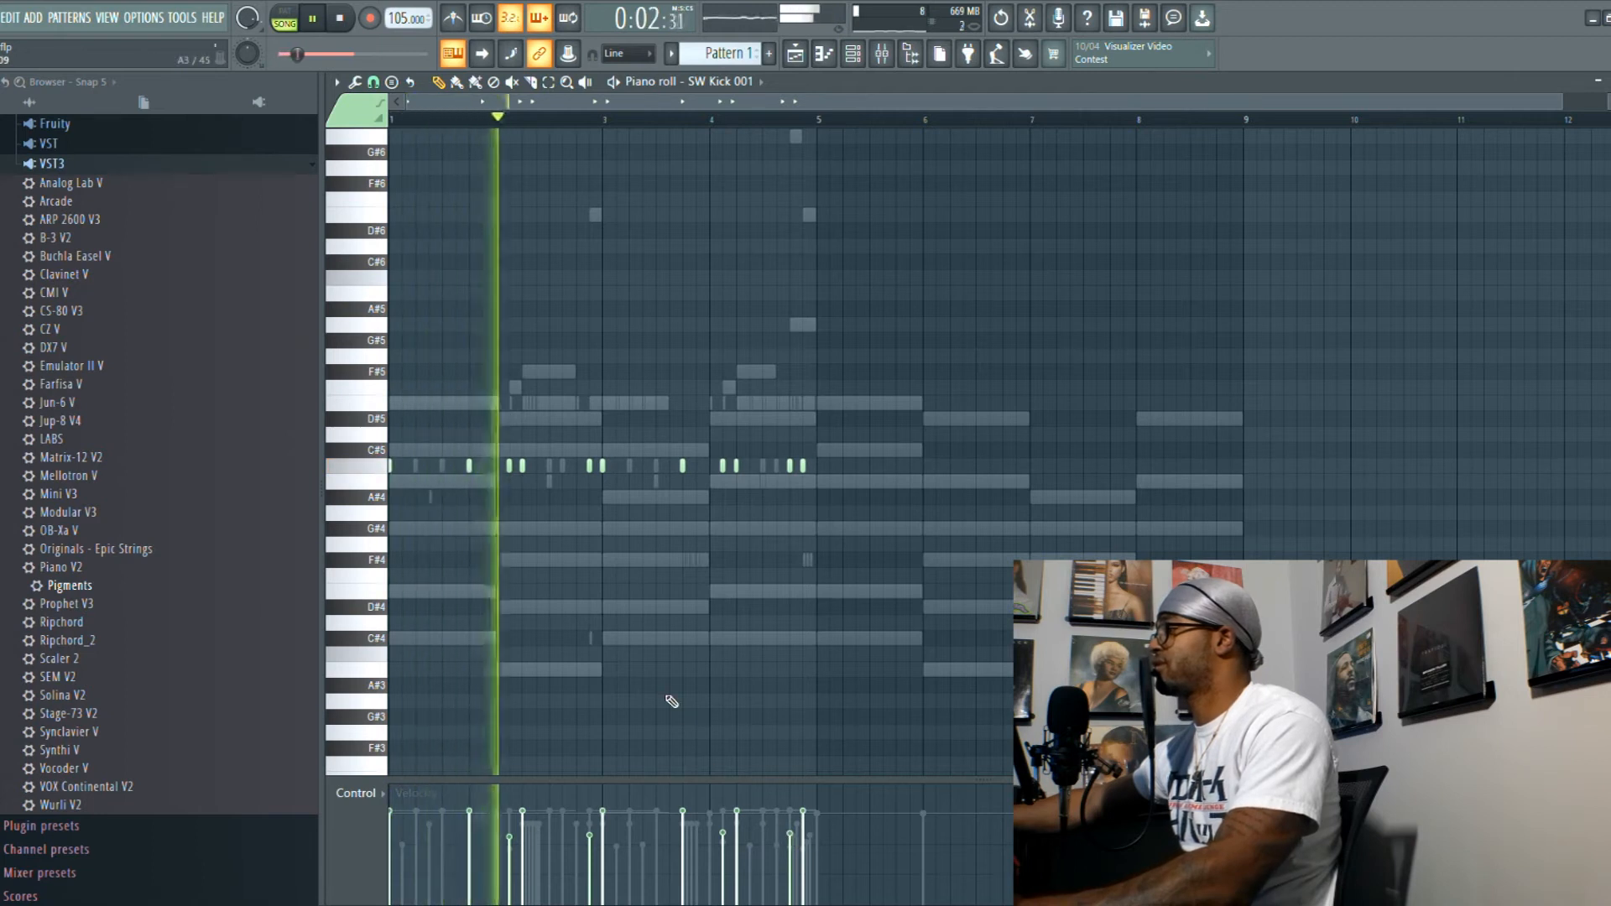
{"action": "key", "text": "space"}
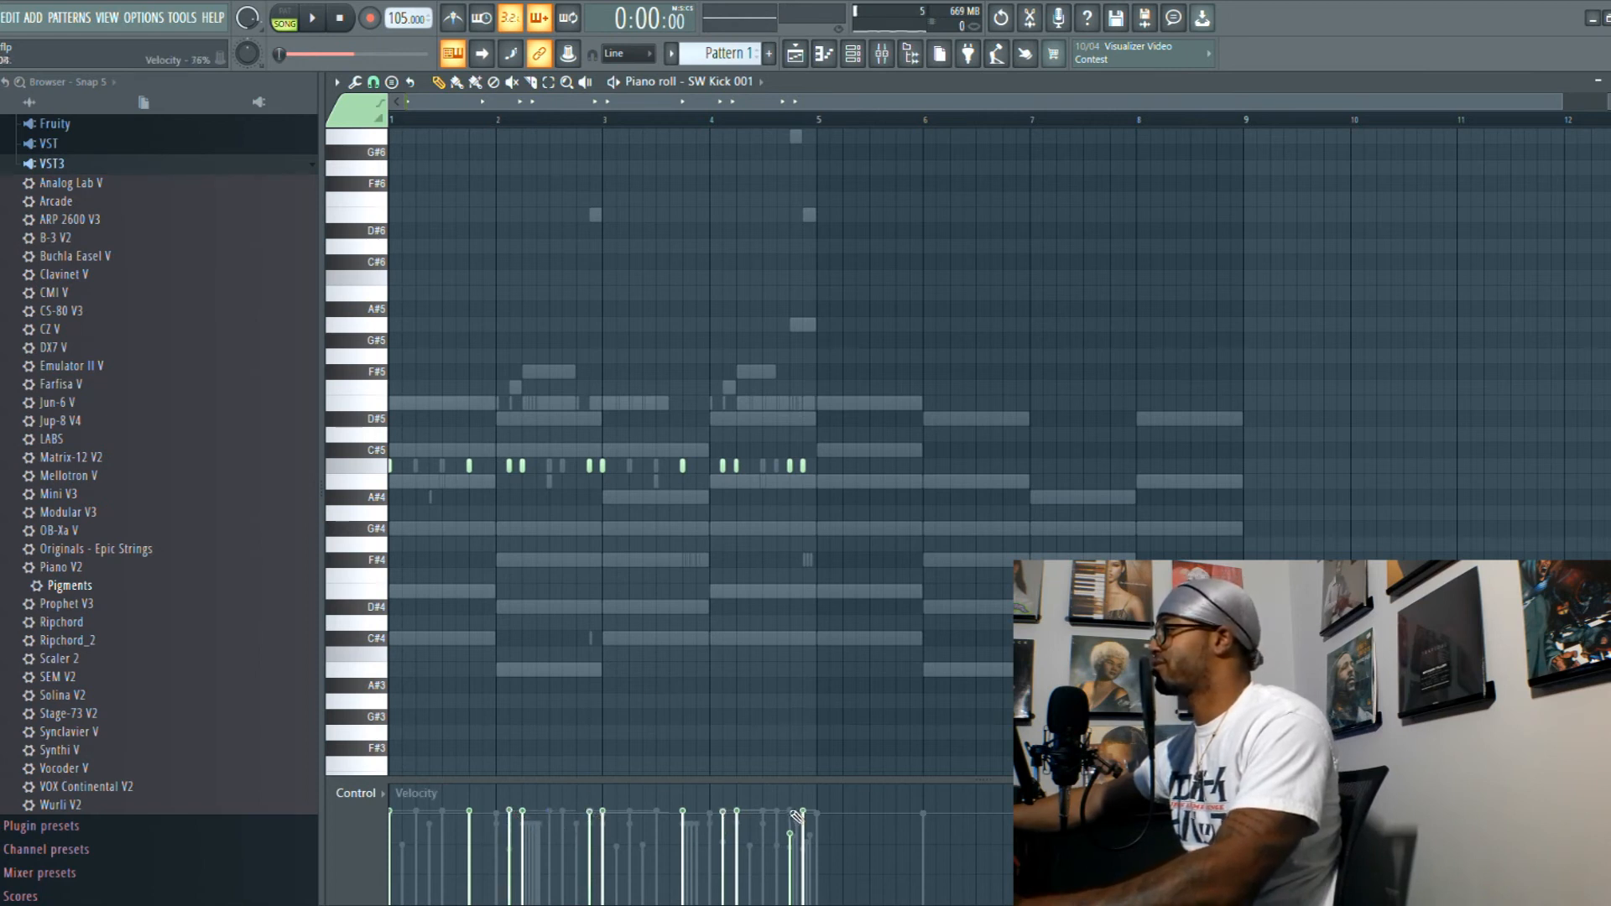
{"action": "key", "text": "space"}
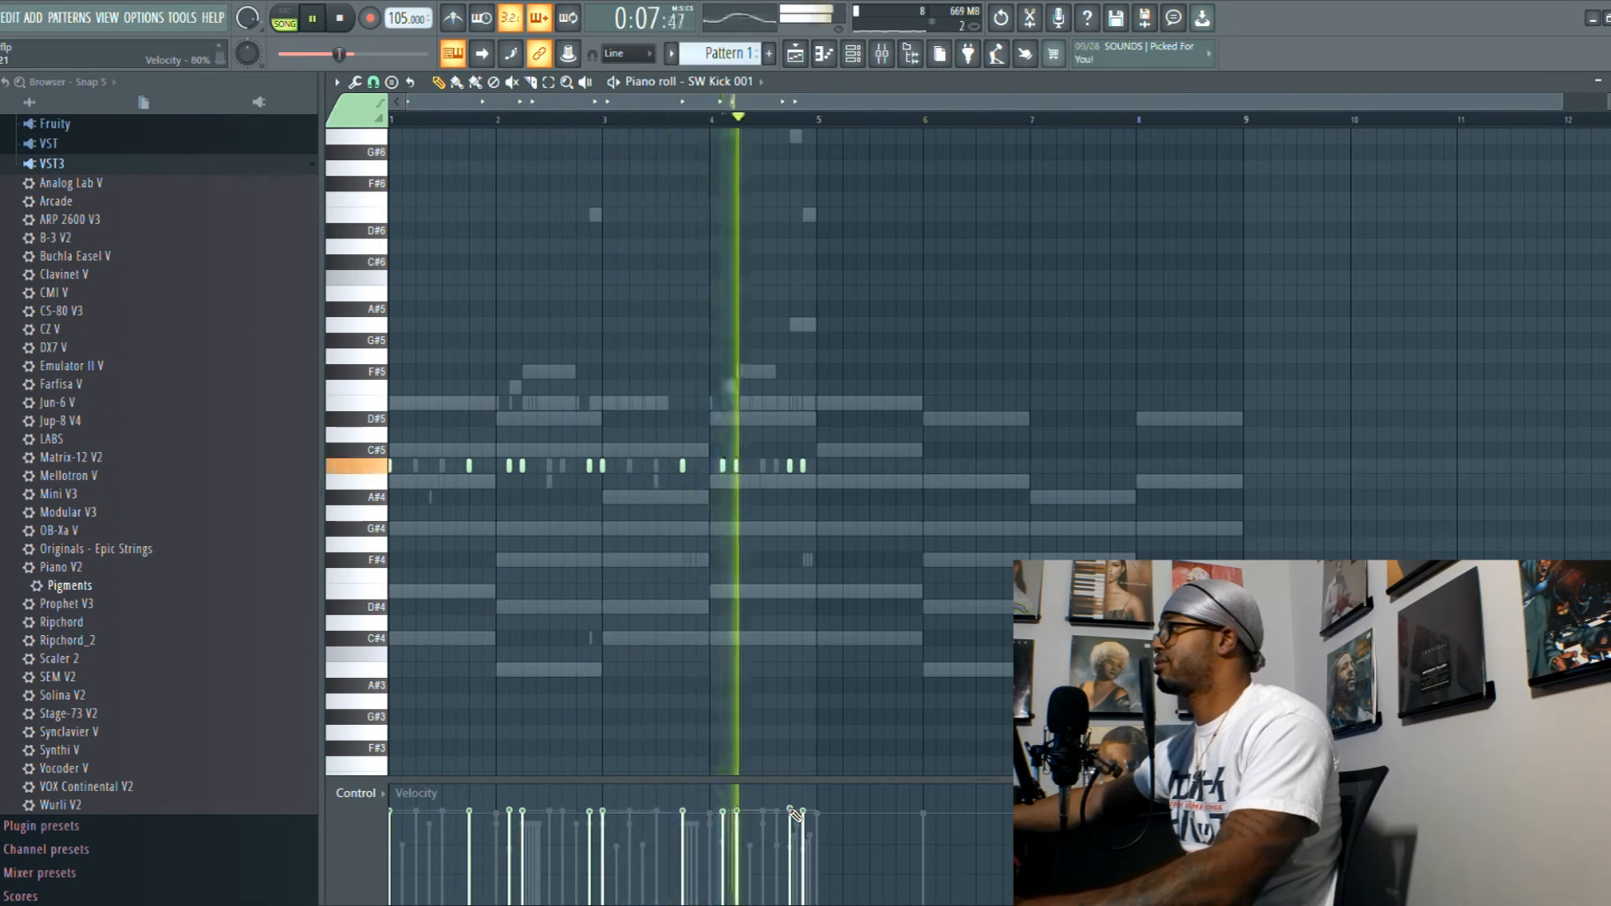
{"action": "key", "text": "space"}
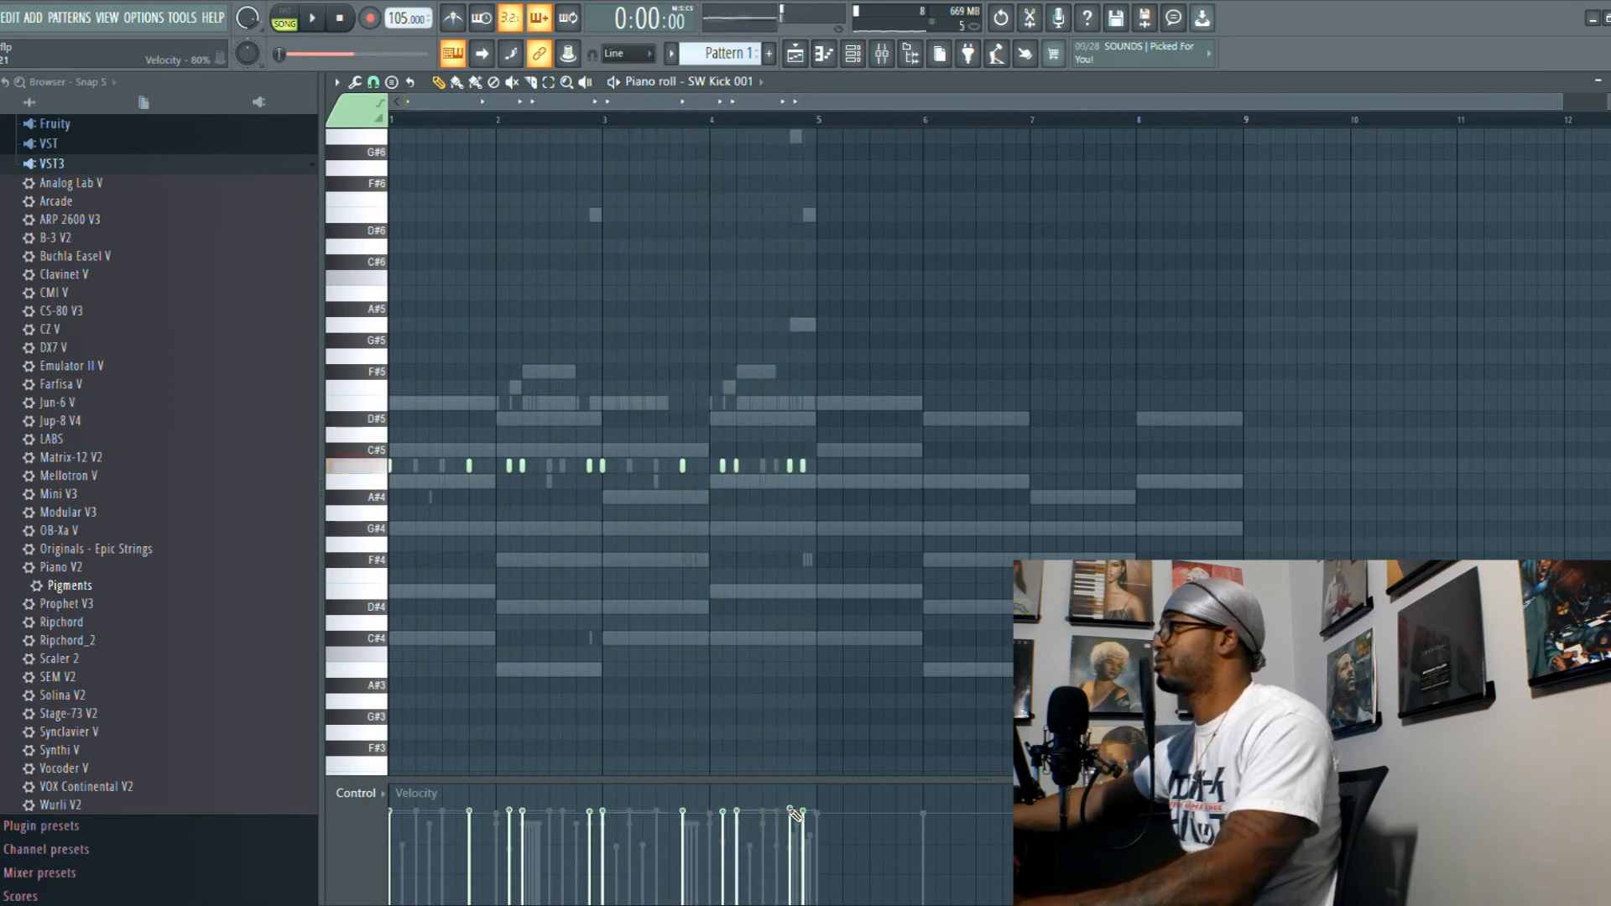
- Review the SW 808 Sub 004 and TrapSoul notes in the piano roll and play the loop with them
{"action": "left_click", "coordinate": [856, 59]}
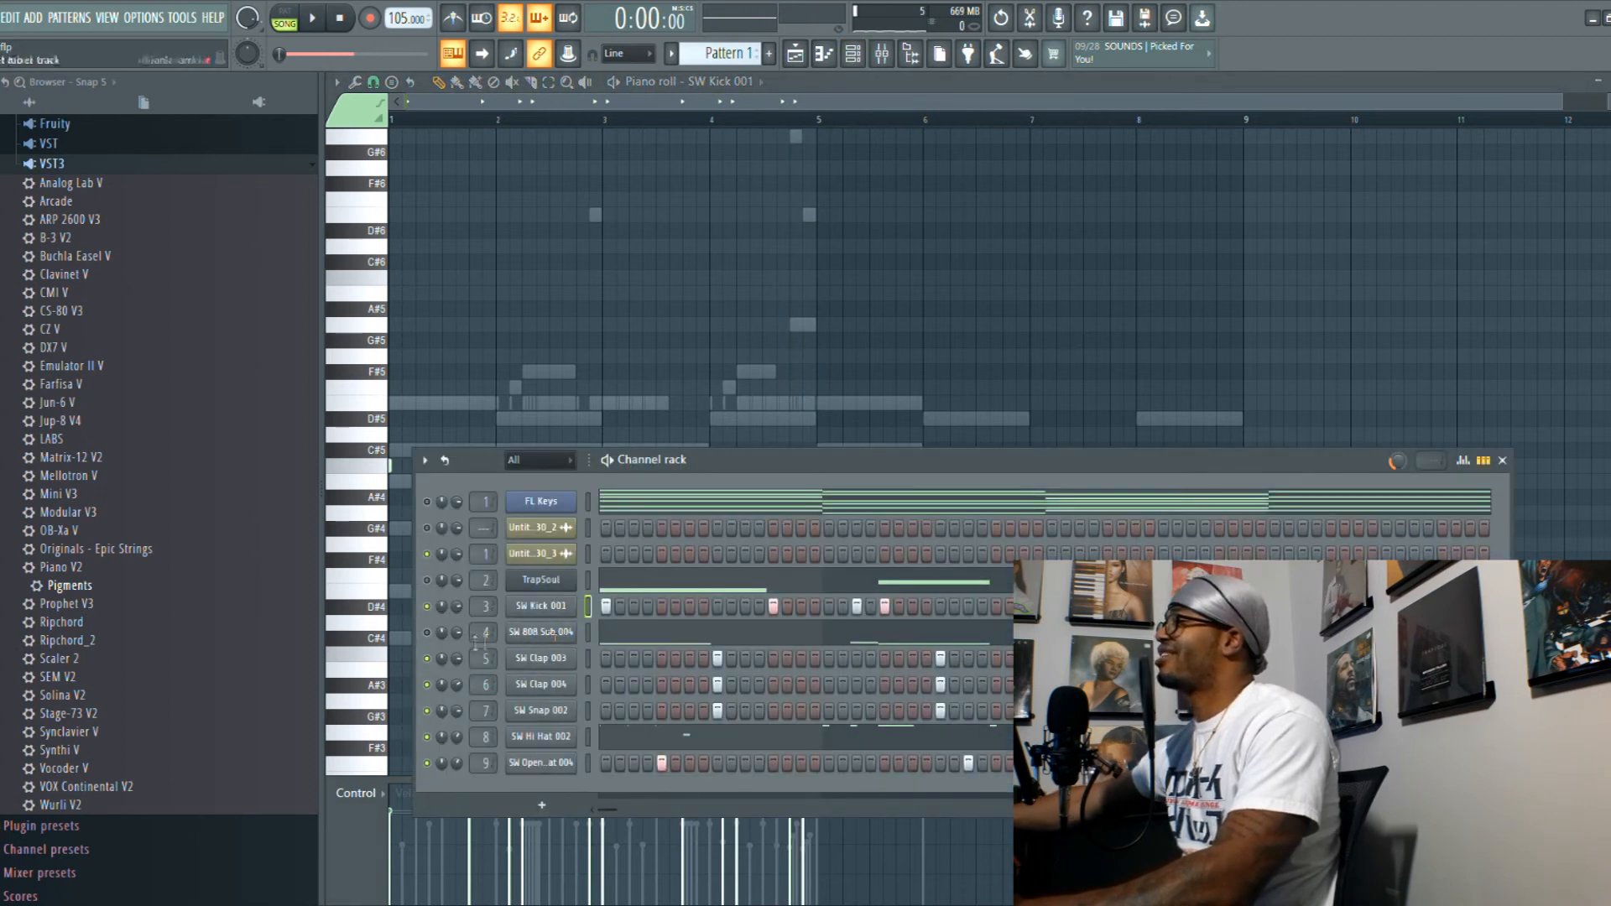
{"action": "left_click", "coordinate": [638, 635]}
{"action": "key", "text": "space"}
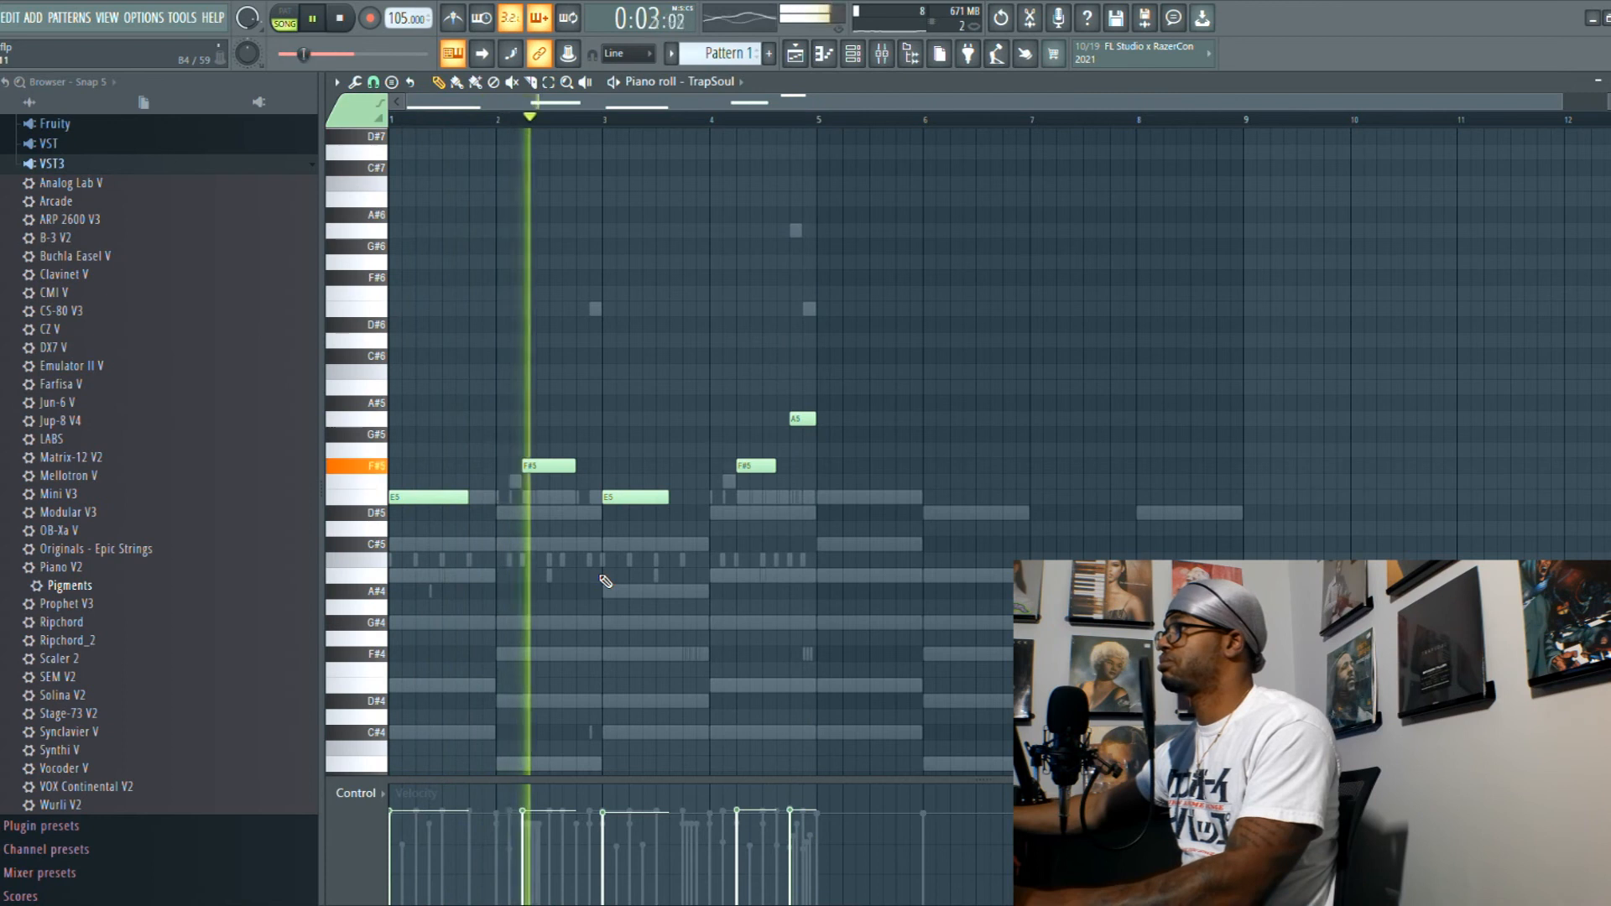
{"action": "key", "text": "space"}
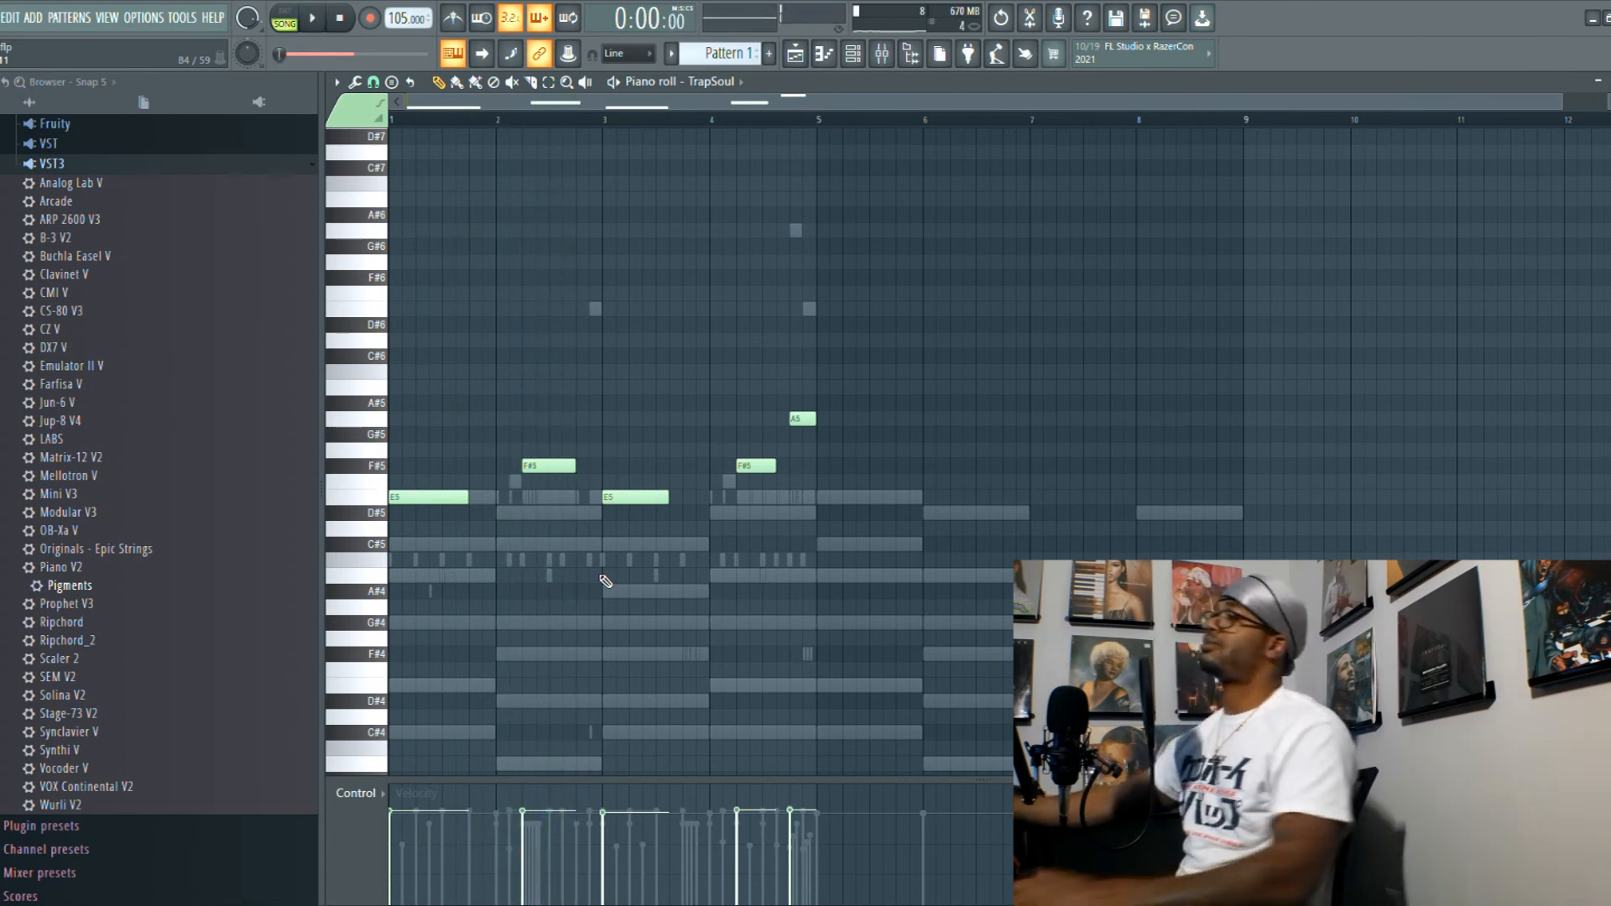